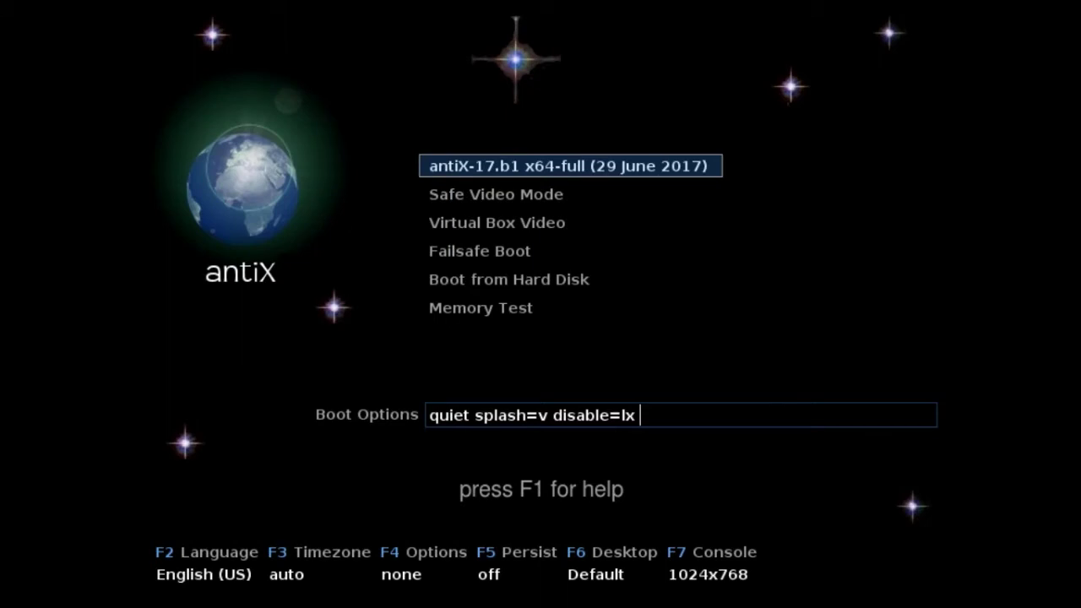
# - Look through the available boot timezones and keep the timezone on auto
pyautogui.press('F3')
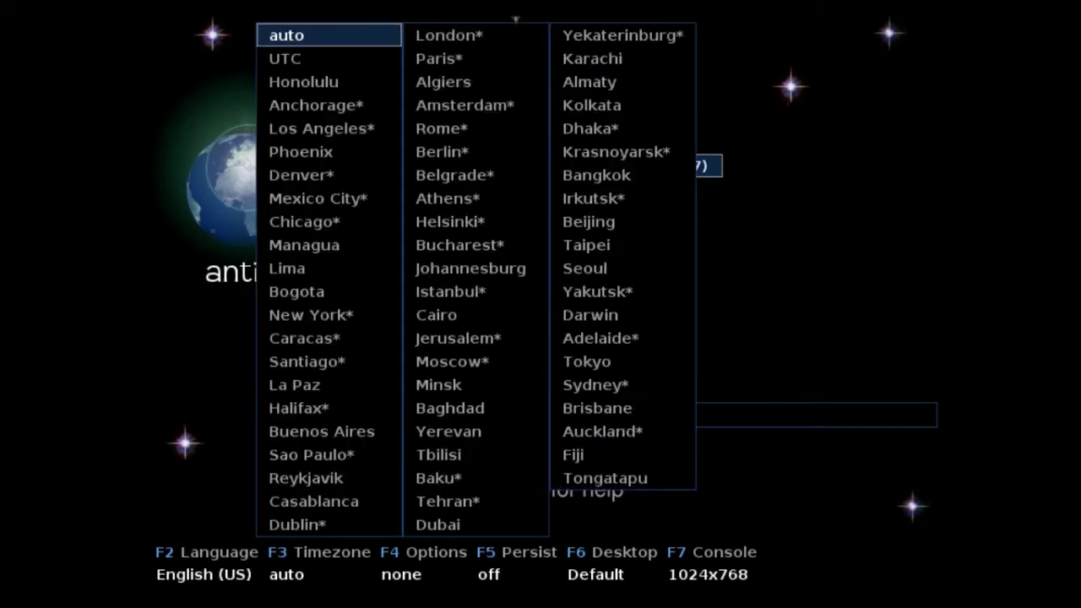
pyautogui.press('Down')
pyautogui.press('Down')
pyautogui.press('Down')
pyautogui.press('Up')
pyautogui.press('Up')
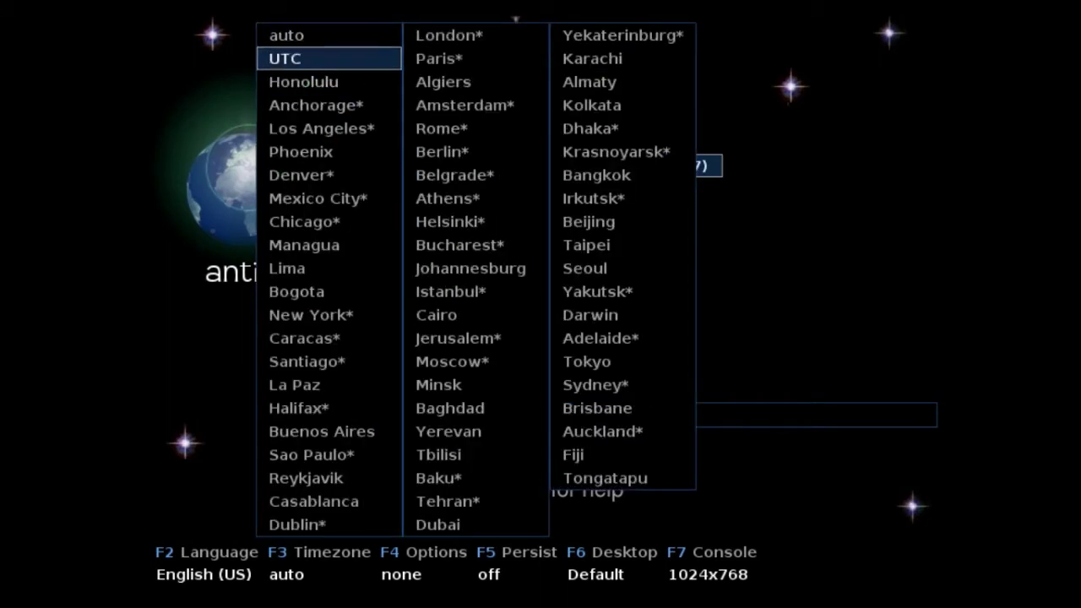
pyautogui.press('Up')
pyautogui.press('Return')
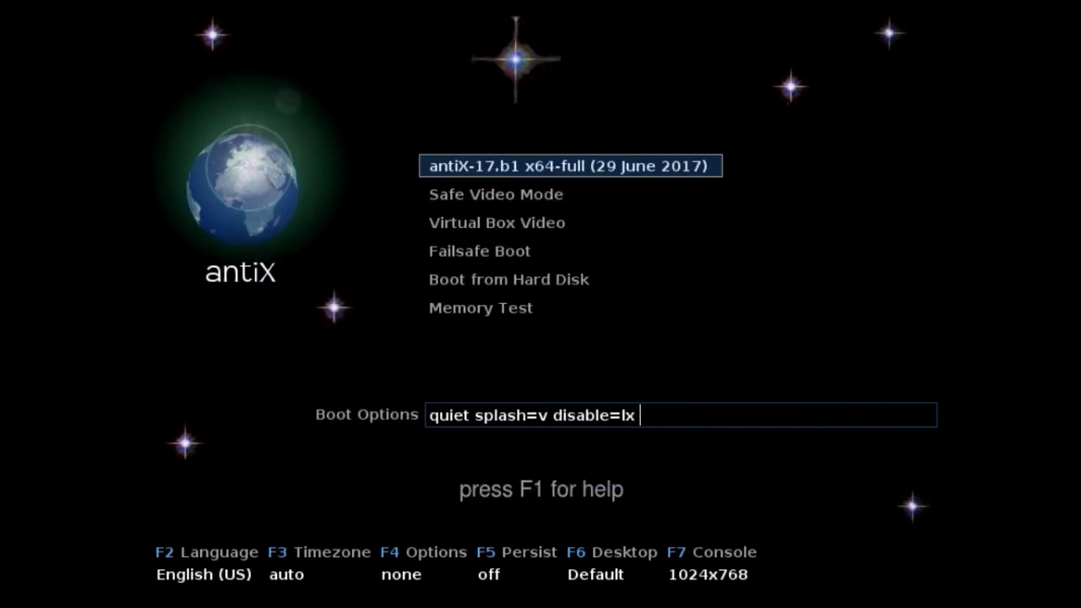
# - Set the boot console resolution to default and boot the antiX-17.b1 x64-full live system
pyautogui.press('F7')
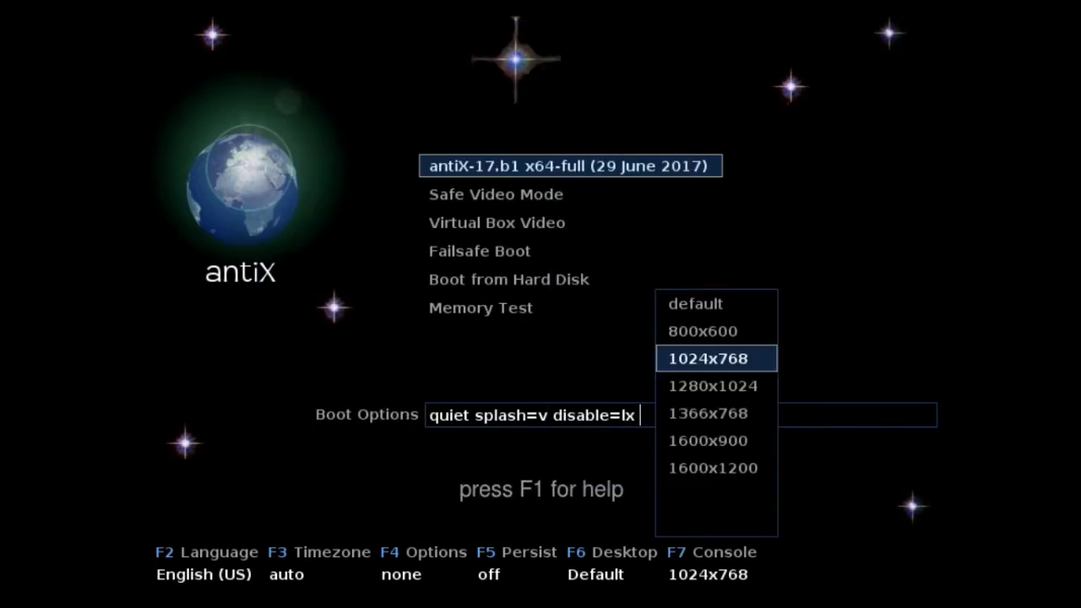
pyautogui.press('Up')
pyautogui.press('Up')
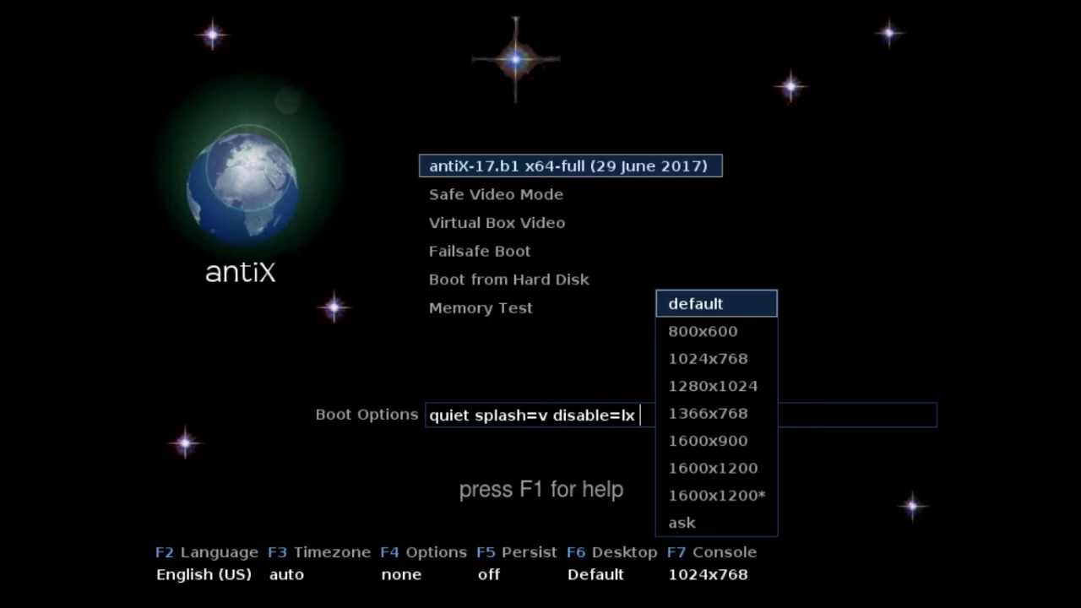
pyautogui.press('Return')
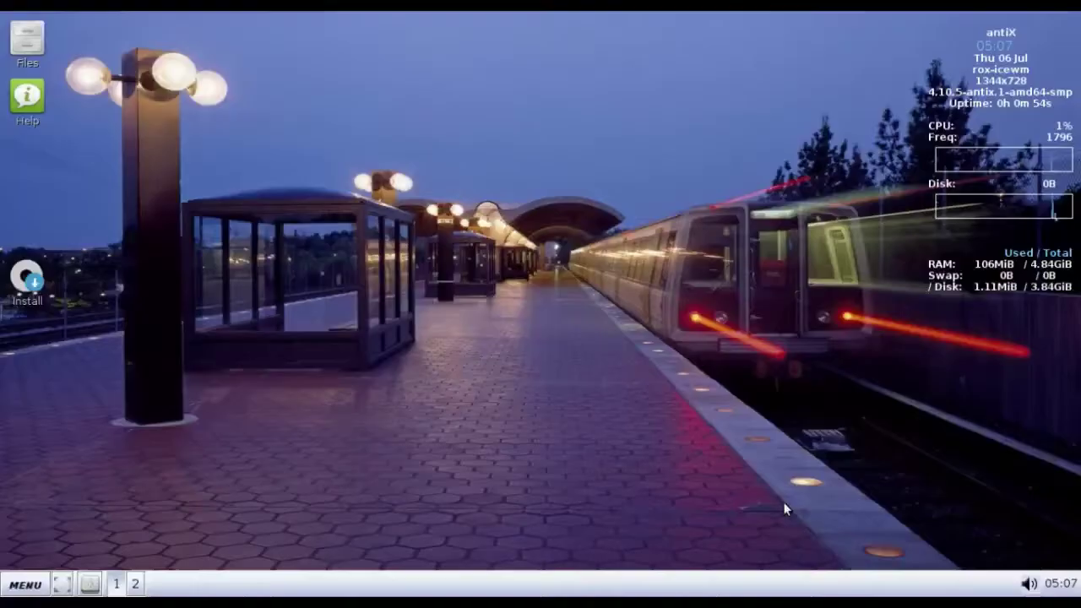
# - View the IceWM window manager's About information for its version and theme, and close it
pyautogui.rightClick(349, 113)
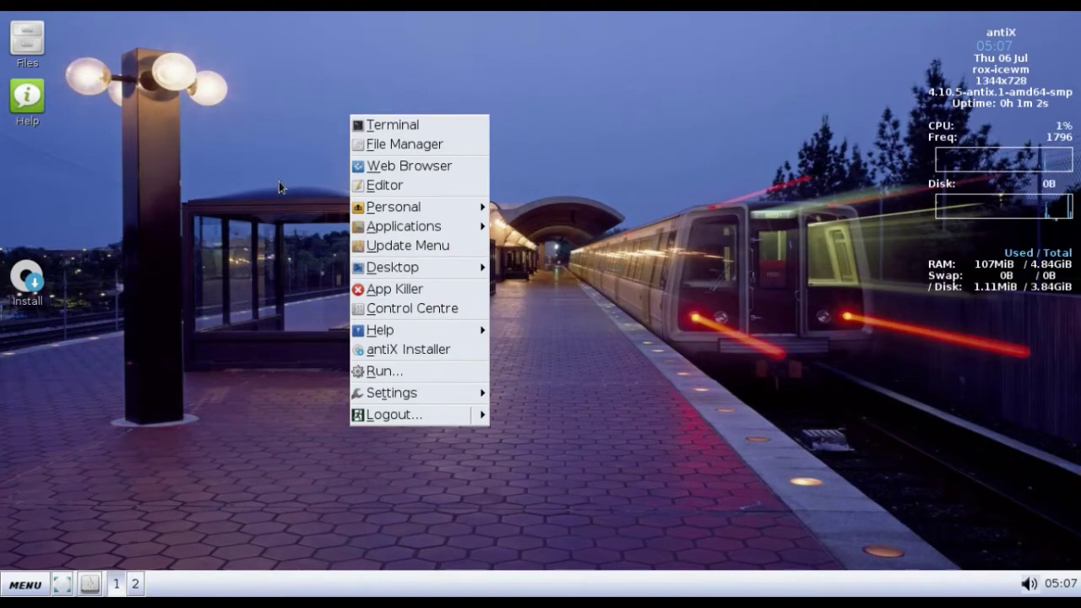
pyautogui.click(270, 473)
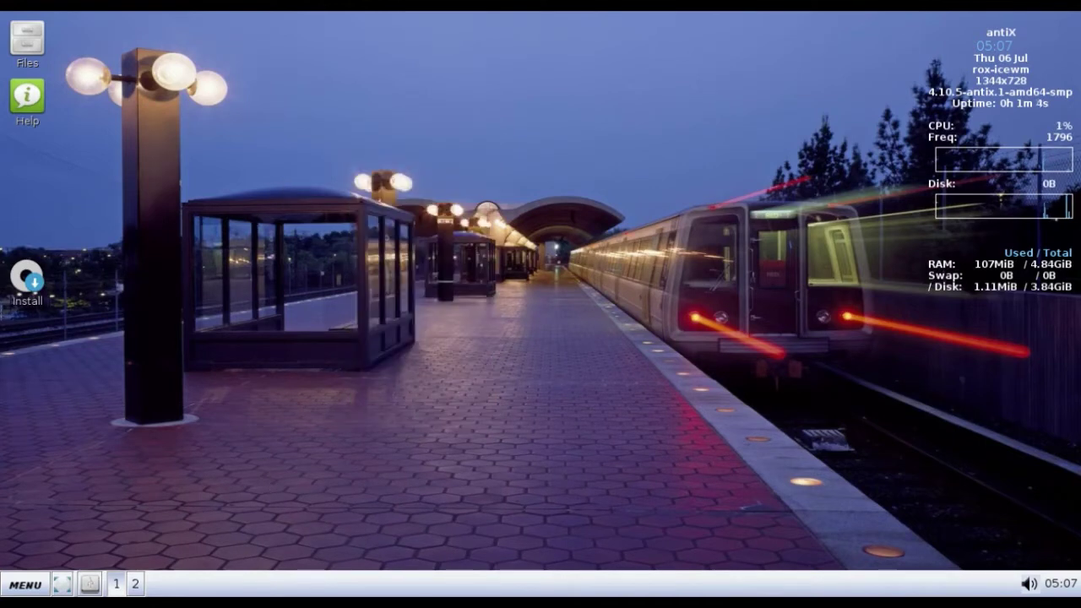
pyautogui.rightClick(337, 584)
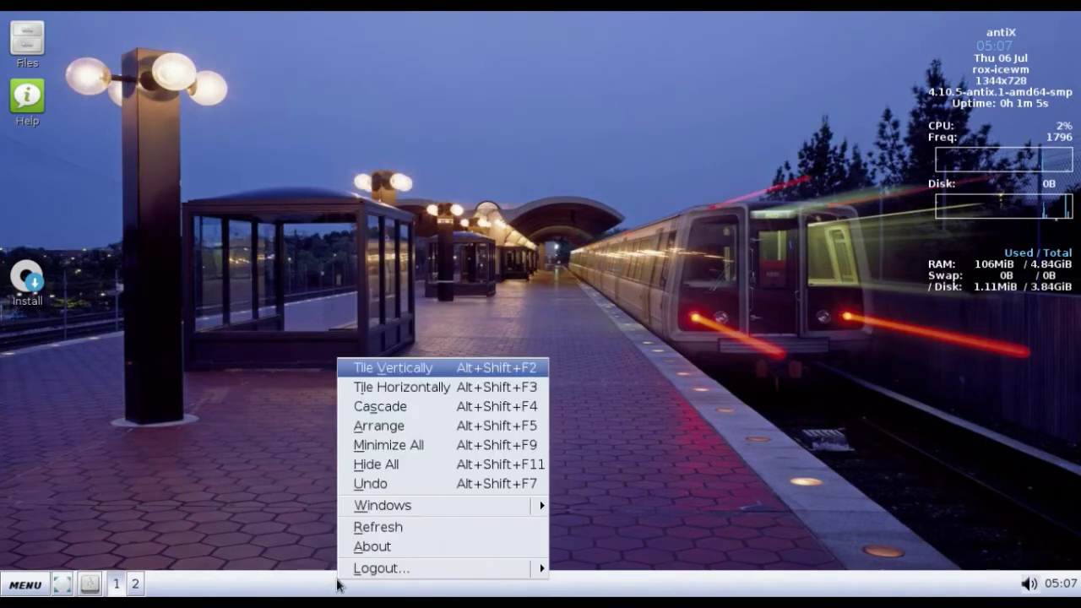
pyautogui.click(373, 546)
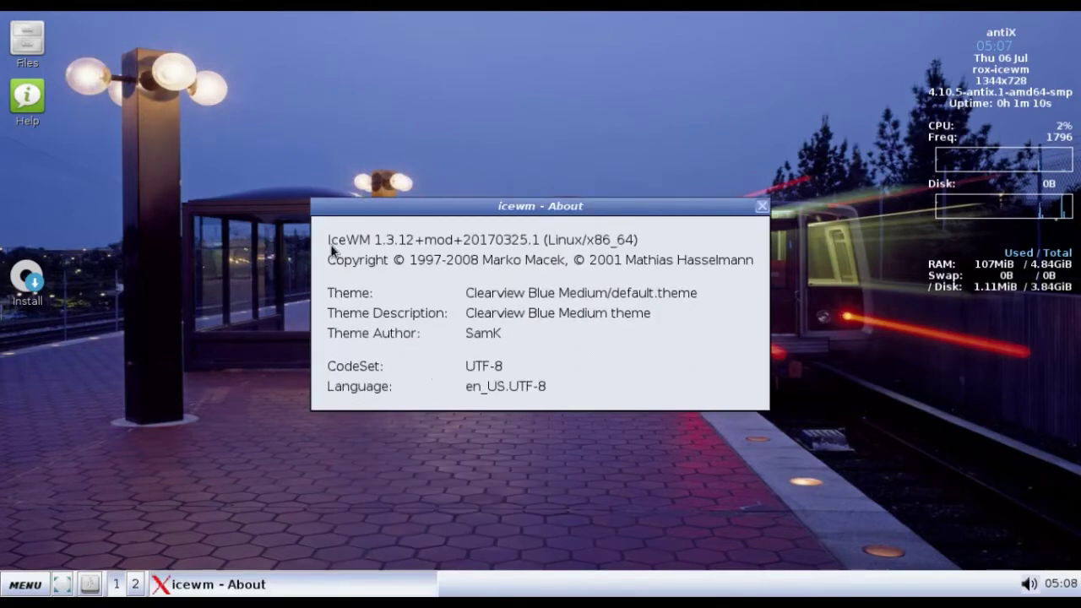
pyautogui.click(761, 206)
# - Run uname -a in a terminal and highlight the kernel version in its output
pyautogui.click(27, 584)
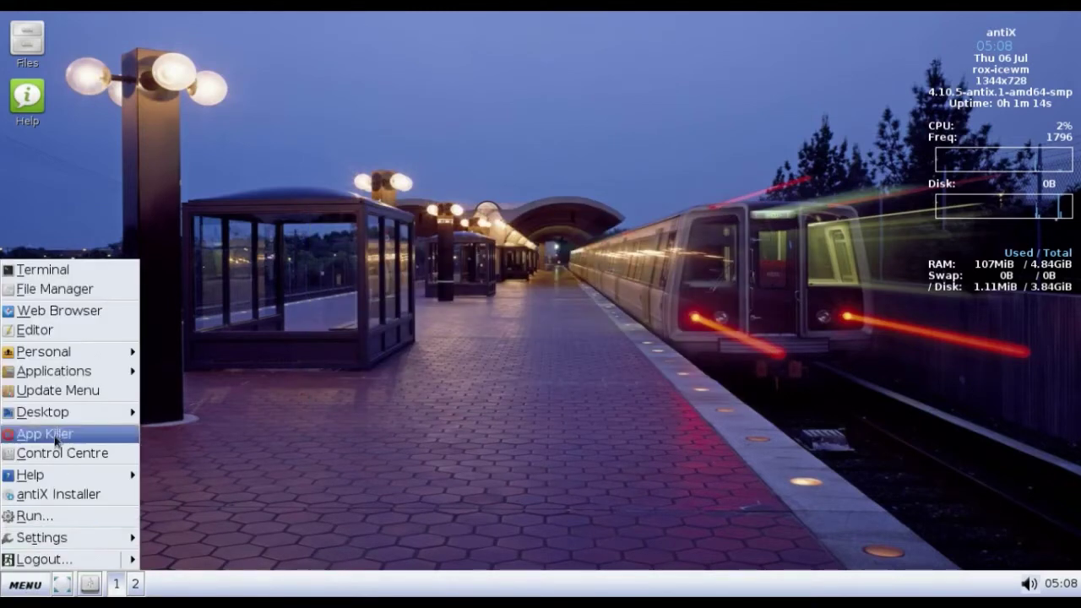
pyautogui.click(79, 271)
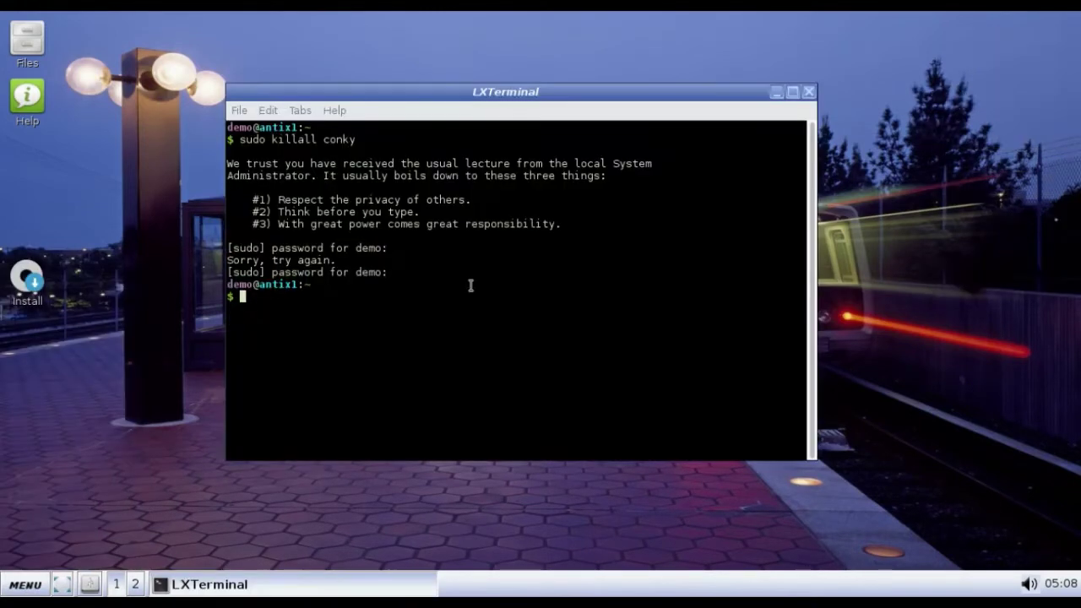
pyautogui.write('uname -a')
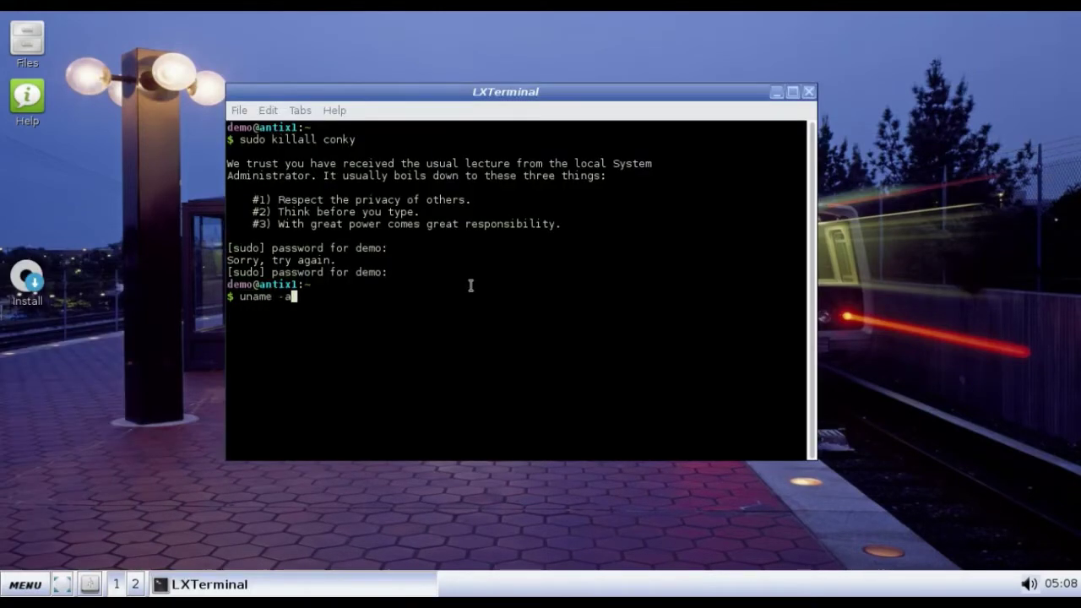
pyautogui.press('Return')
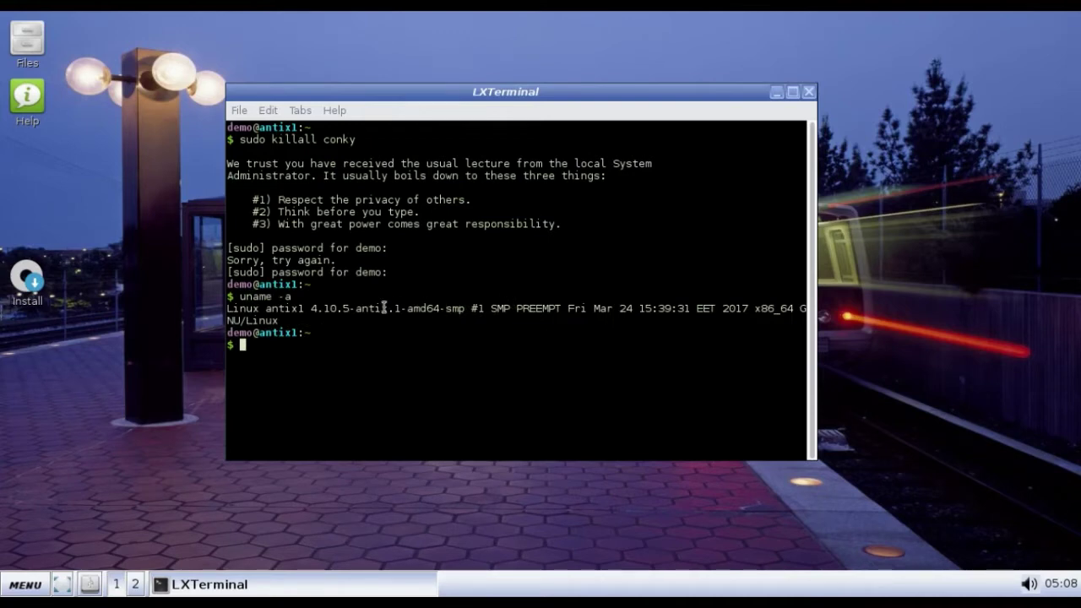
pyautogui.moveTo(387, 308); pyautogui.dragTo(229, 304)
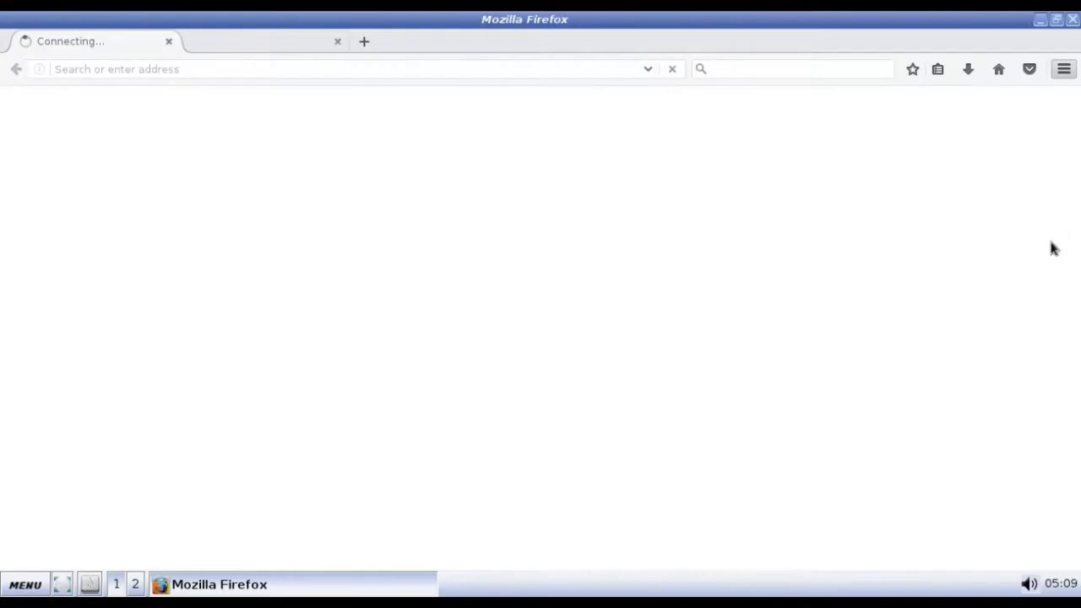
# - Check the Firefox version in its About window, and close the browser
pyautogui.click(1063, 69)
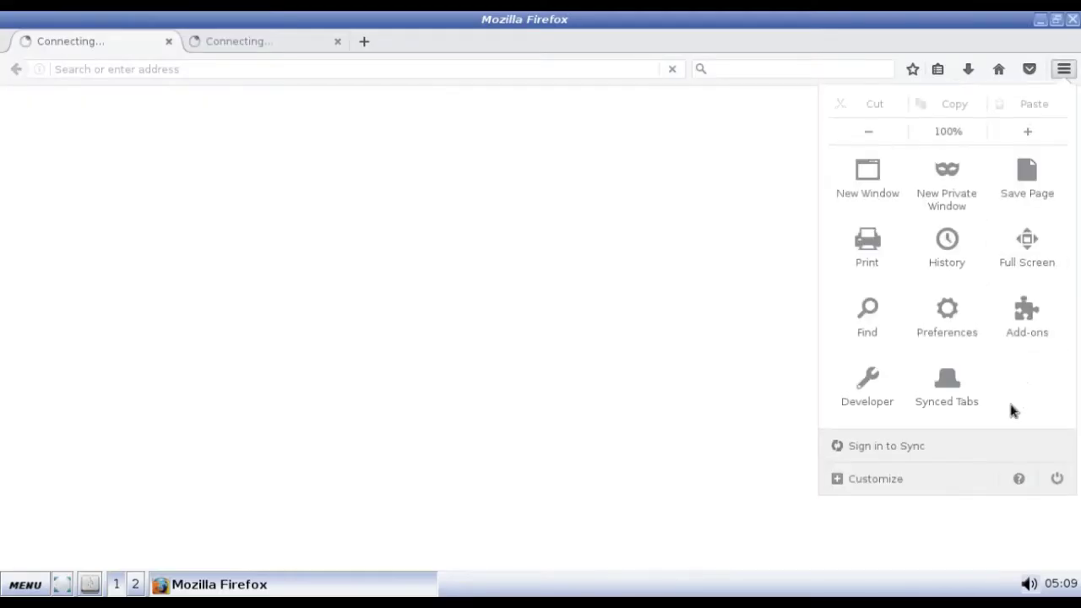
pyautogui.click(1018, 480)
pyautogui.click(932, 259)
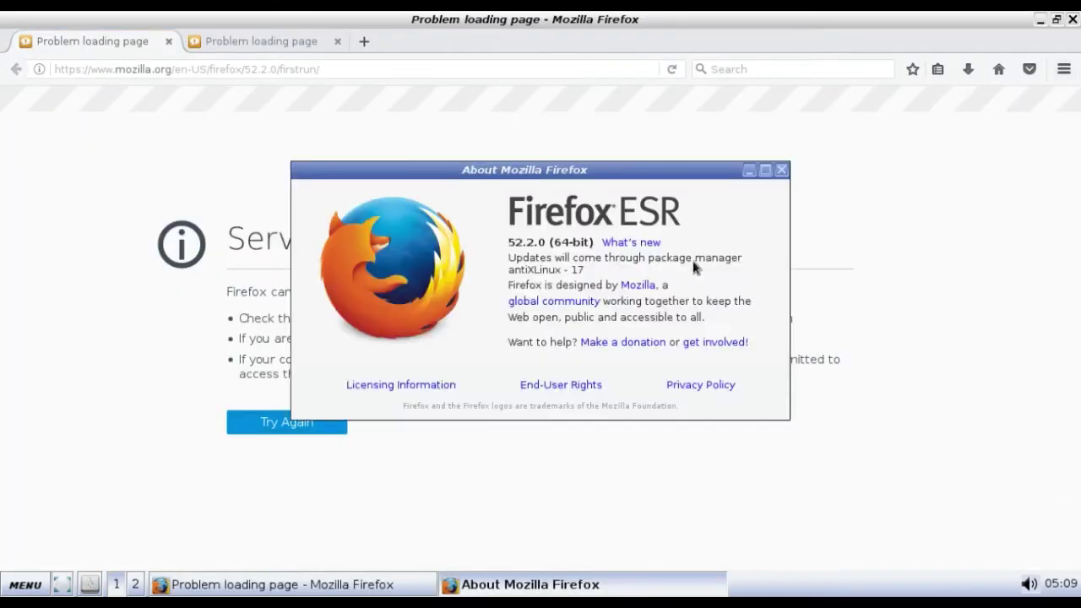
pyautogui.moveTo(508, 244); pyautogui.dragTo(545, 242)
pyautogui.click(782, 171)
pyautogui.click(1072, 19)
# - Examine the Personal entries and the programs in application categories such as Accessories, Games, Graphics, Internet, Office, Programming, and Sound and Video
pyautogui.rightClick(422, 230)
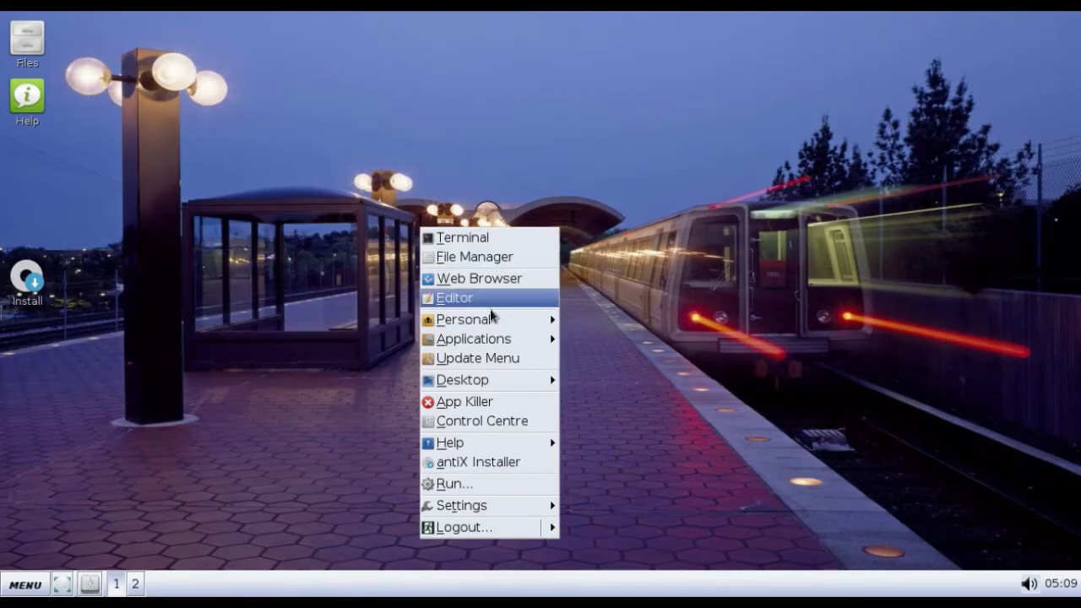
pyautogui.moveTo(499, 327)
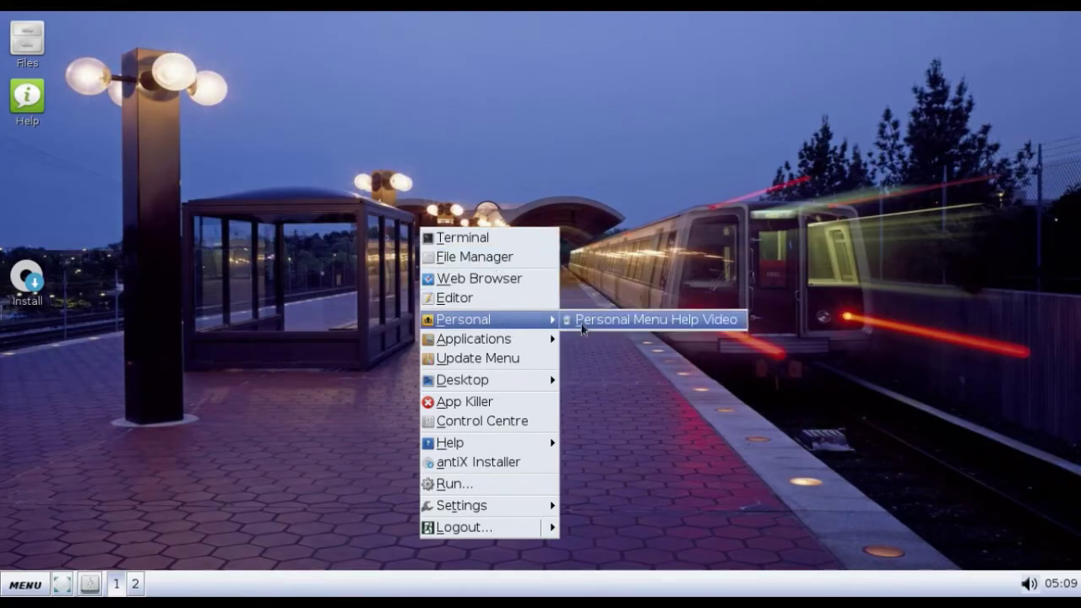
pyautogui.moveTo(534, 344)
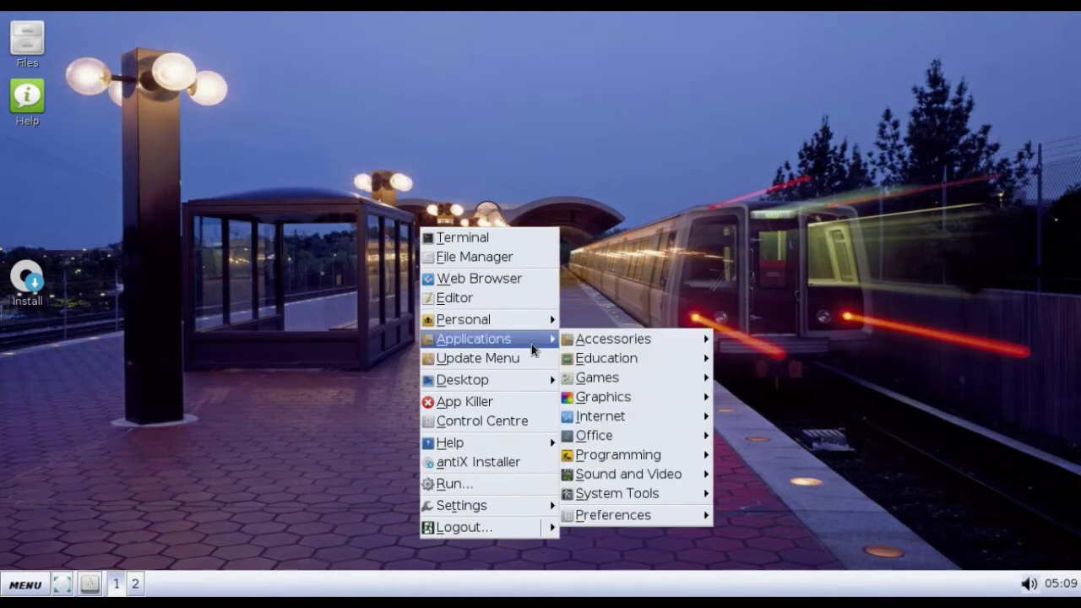
pyautogui.moveTo(655, 341)
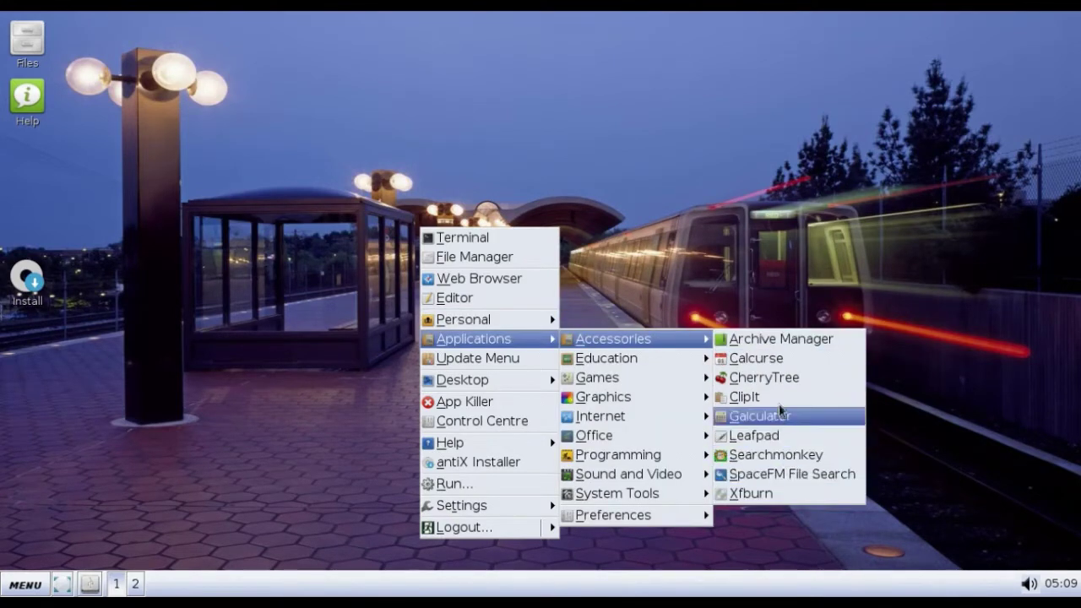
pyautogui.moveTo(663, 383)
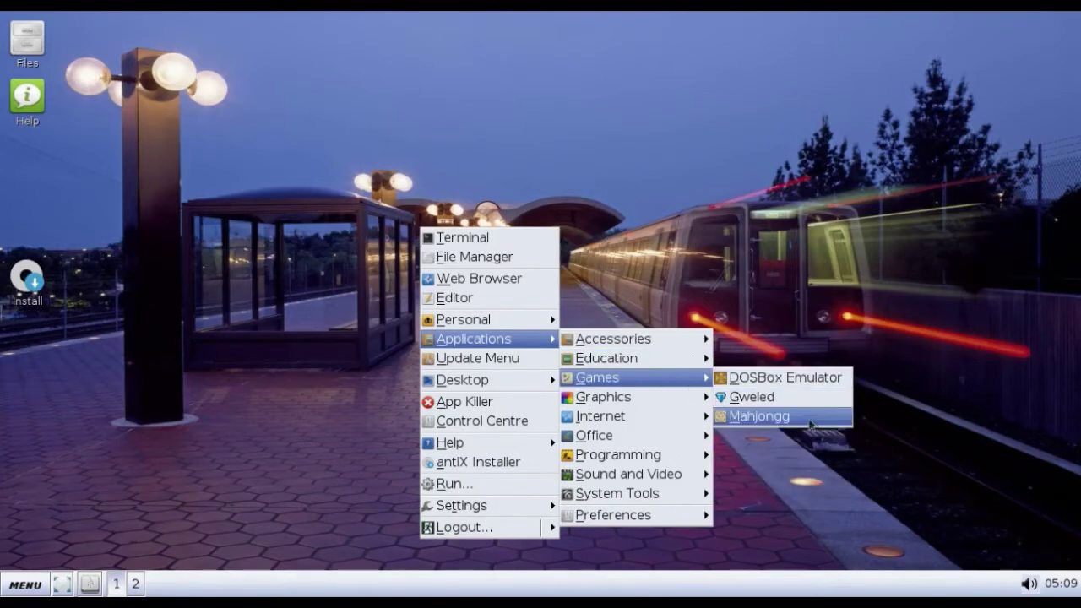
pyautogui.moveTo(682, 399)
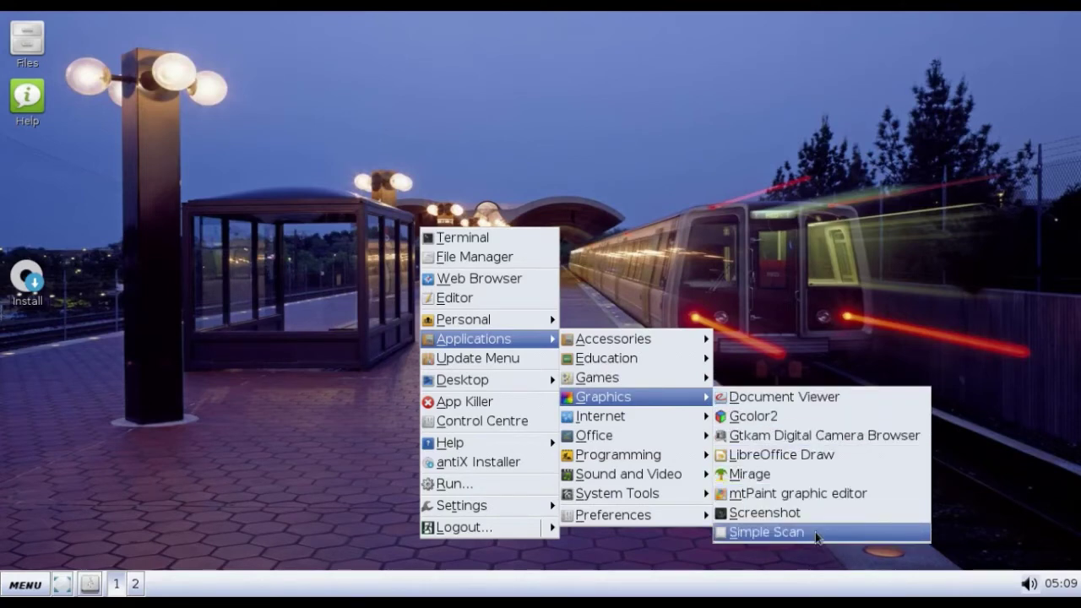
pyautogui.moveTo(679, 418)
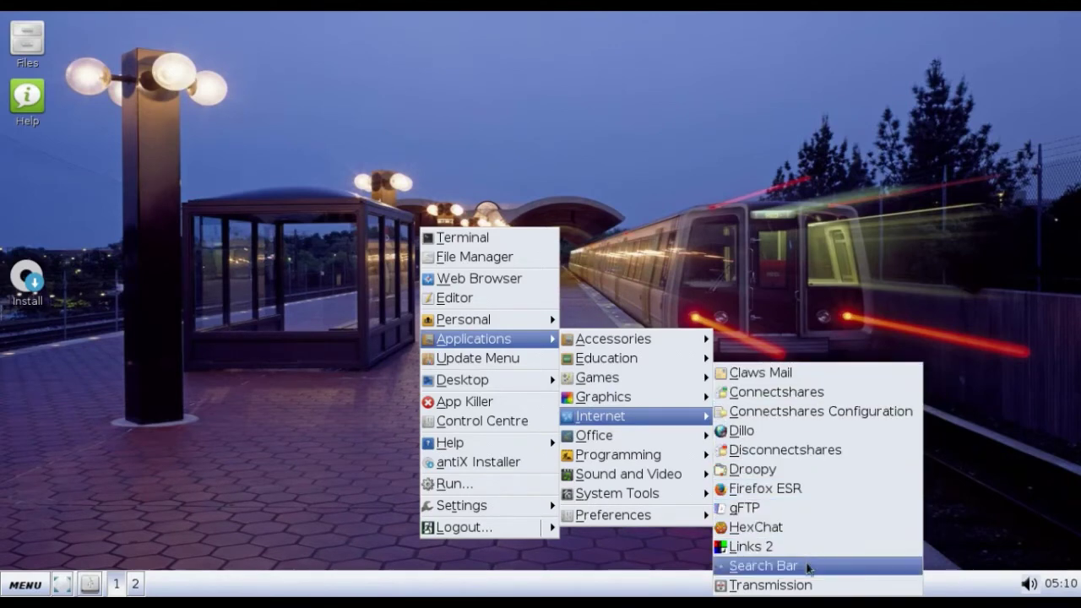
pyautogui.moveTo(667, 435)
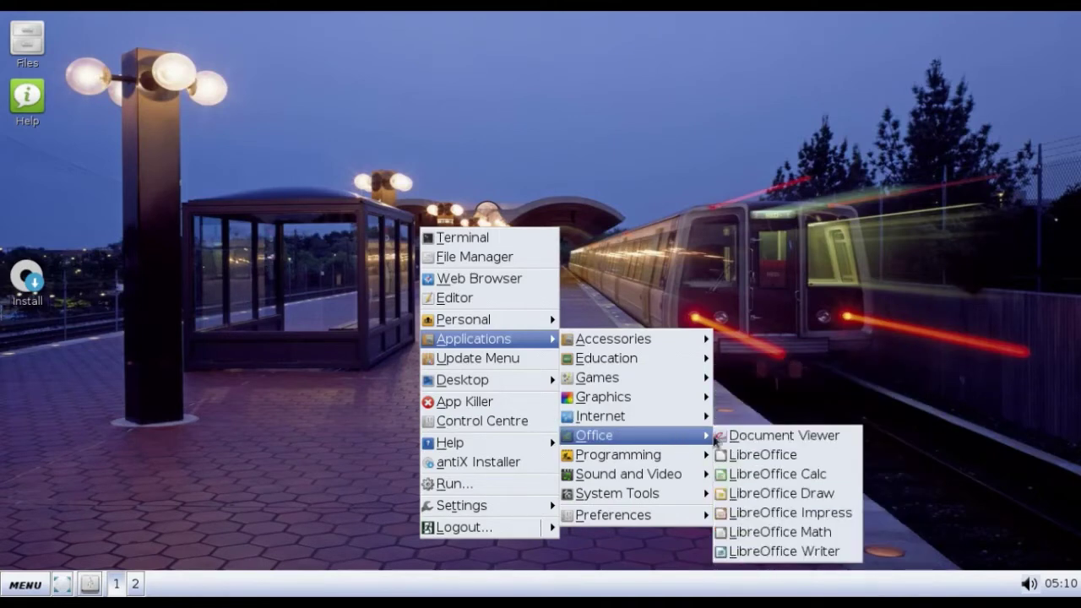
pyautogui.moveTo(663, 454)
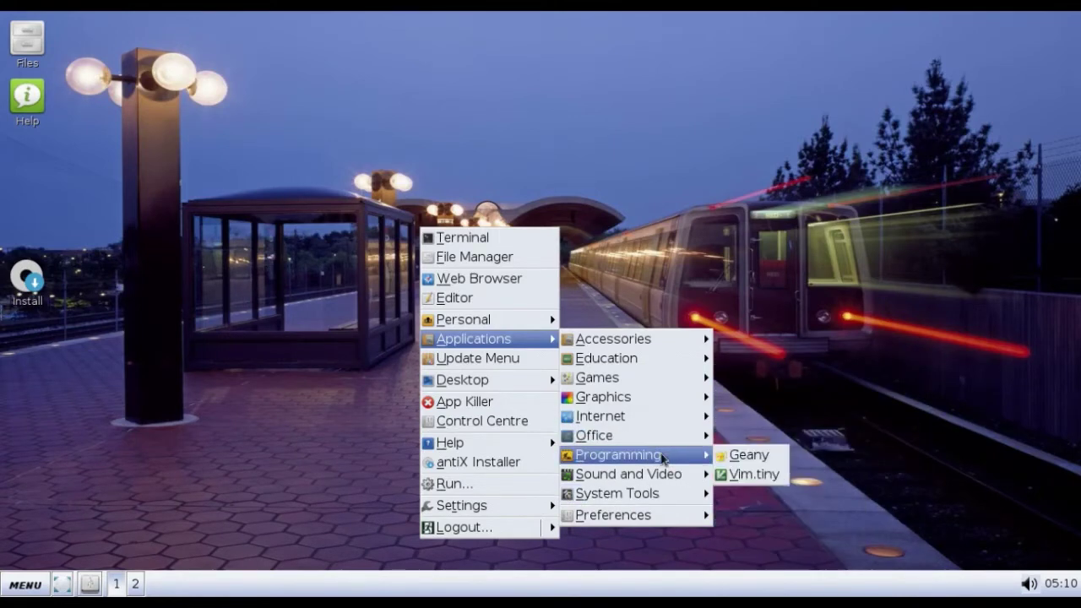
pyautogui.moveTo(679, 473)
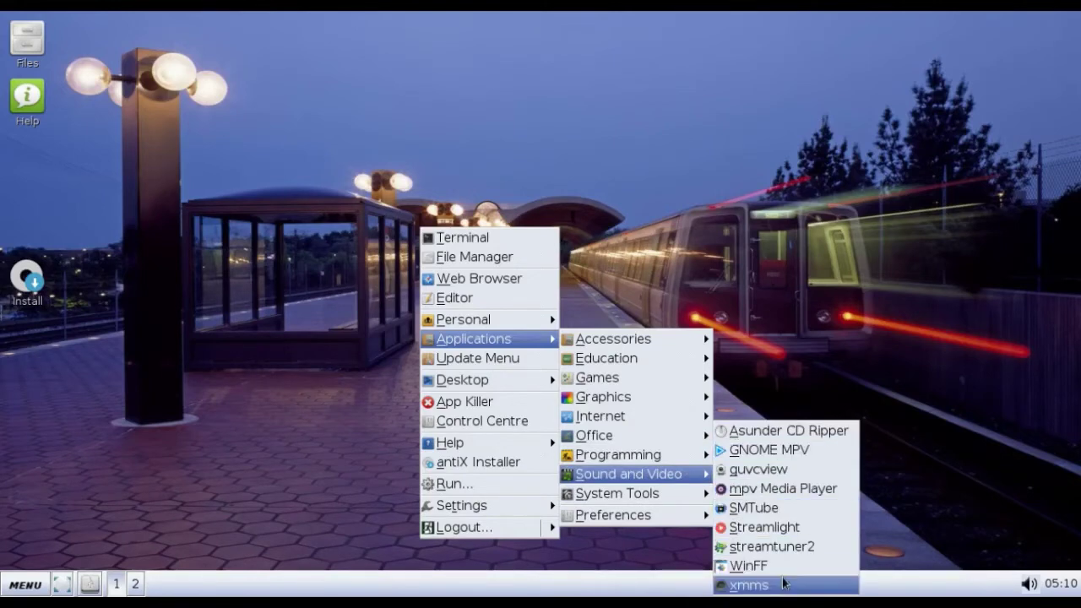
pyautogui.moveTo(697, 494)
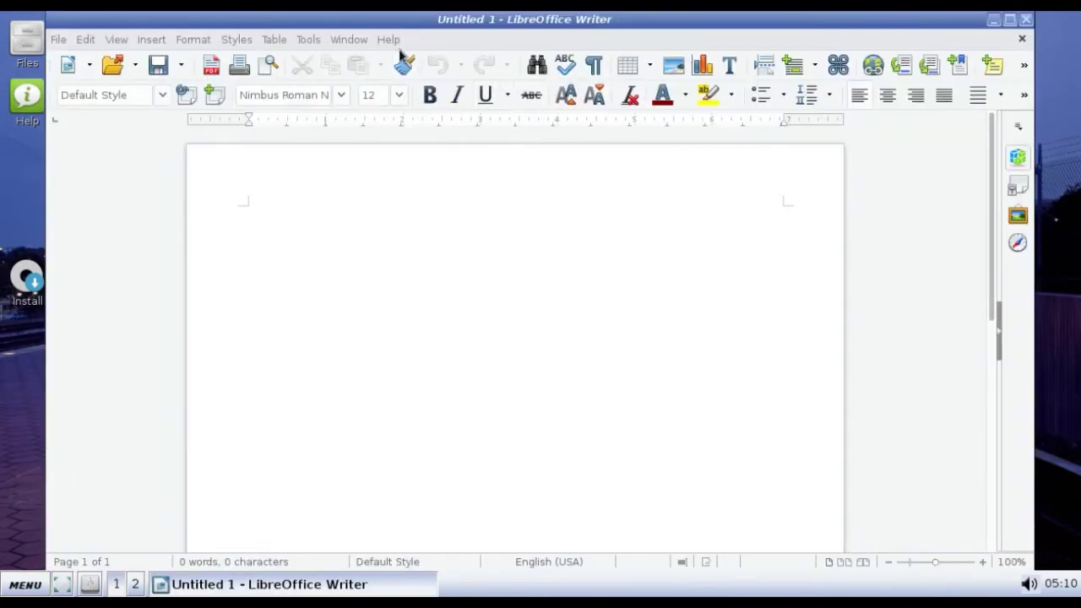
# - Check the LibreOffice version in Writer's About information and highlight it
pyautogui.click(389, 41)
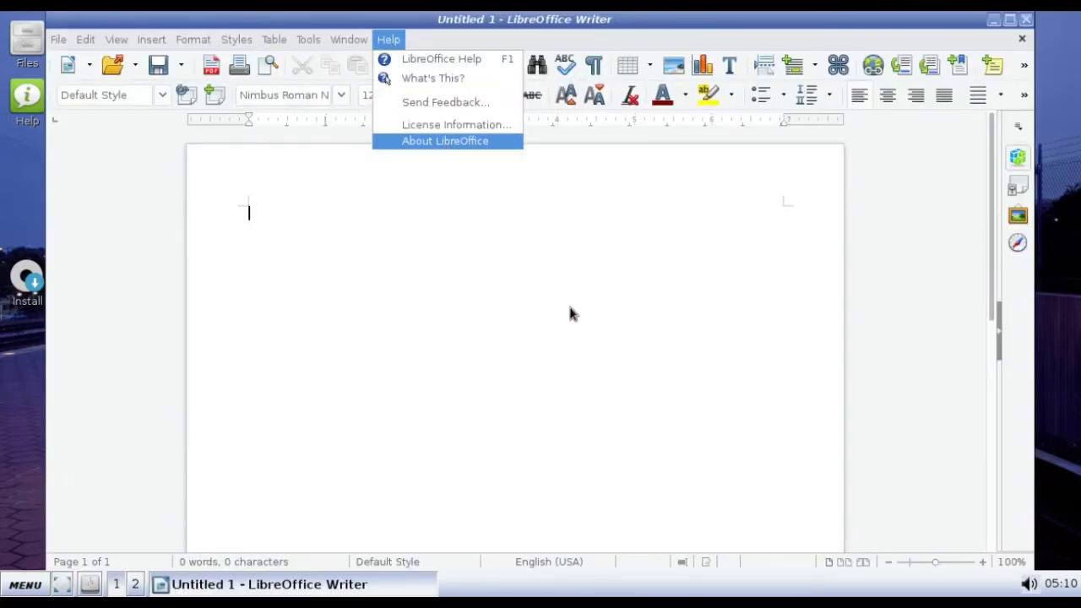
pyautogui.press('Return')
pyautogui.moveTo(596, 244); pyautogui.dragTo(432, 244)
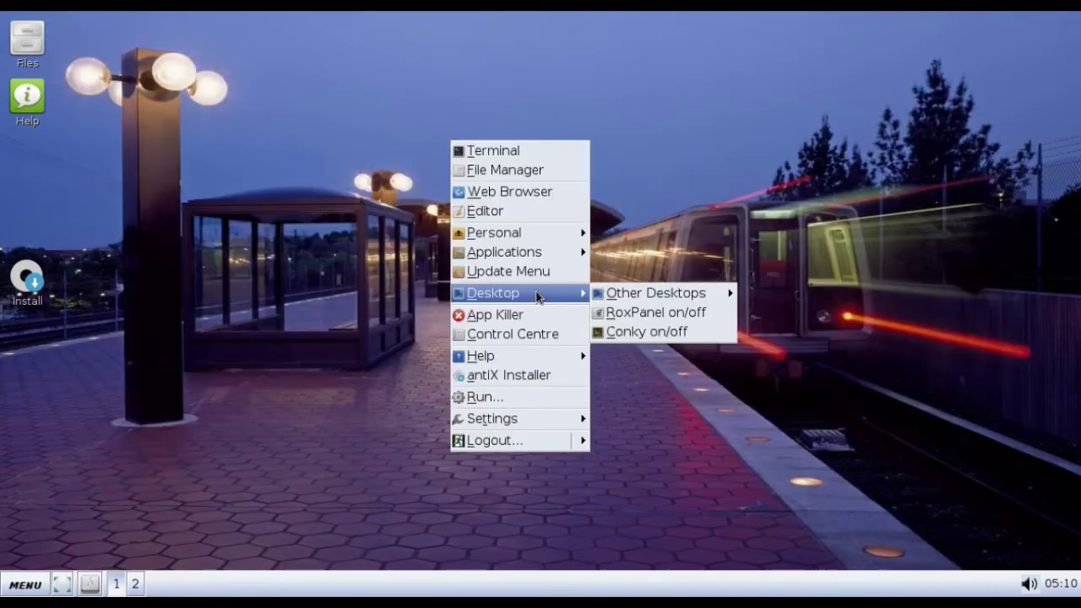
# - Switch the desktop session to Space-Jwm and look over its main menu
pyautogui.moveTo(639, 293)
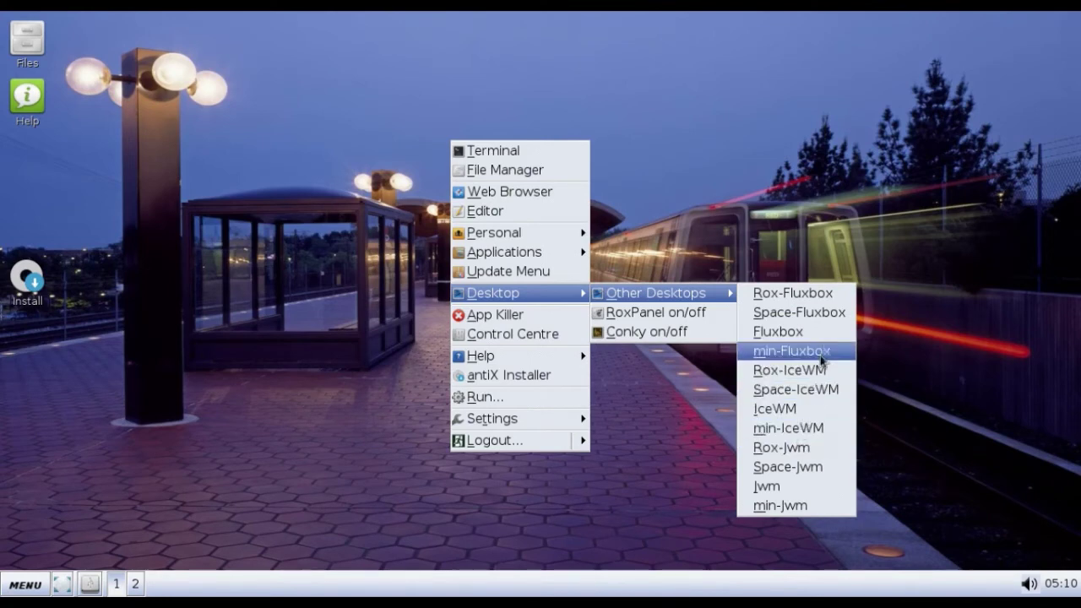
pyautogui.click(826, 466)
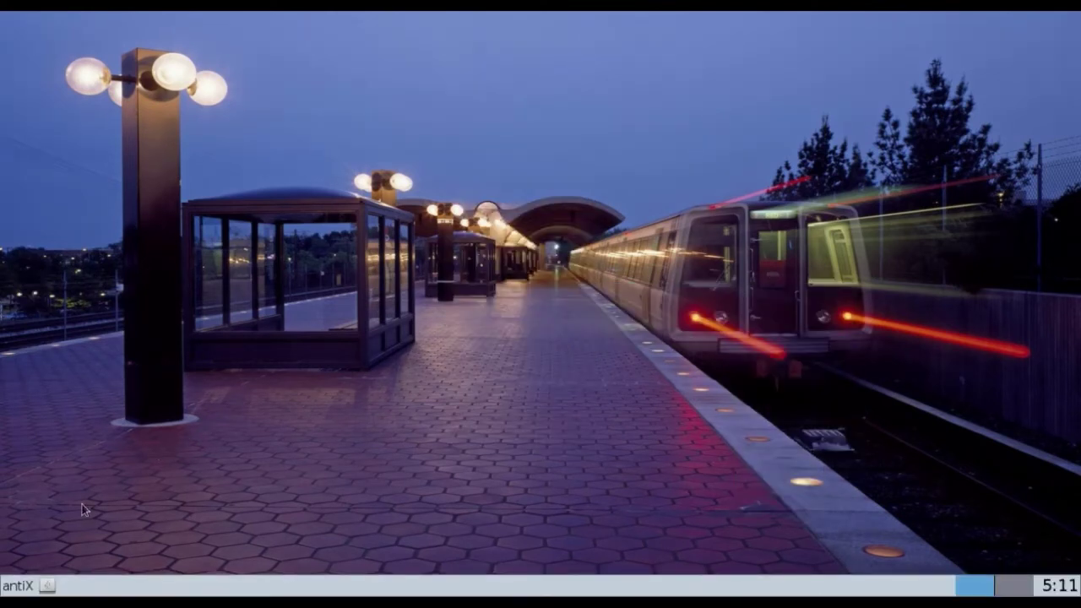
pyautogui.click(32, 585)
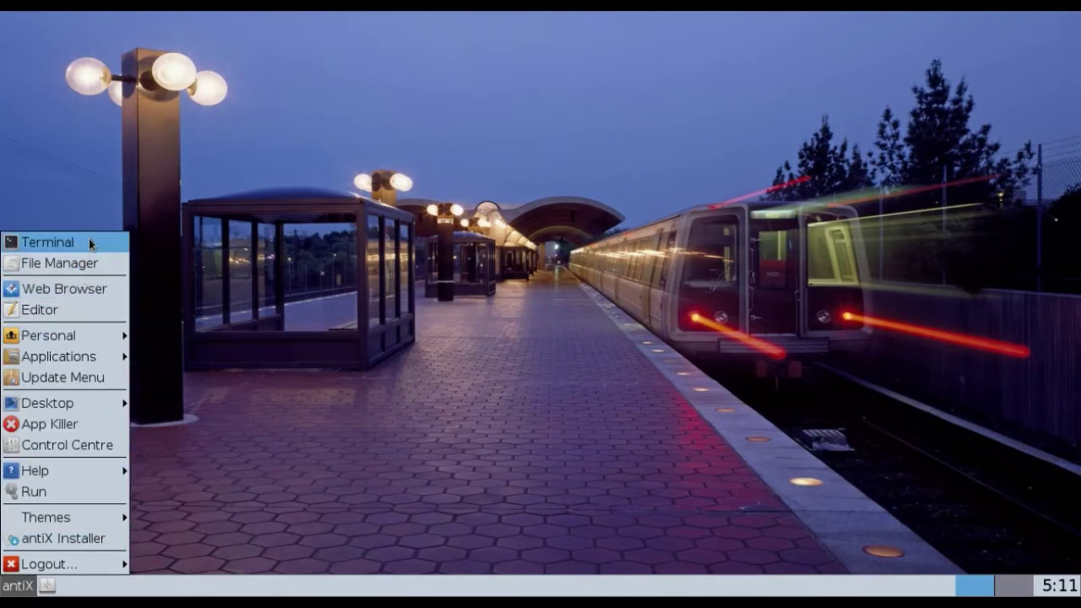
pyautogui.moveTo(100, 342)
pyautogui.click(533, 193)
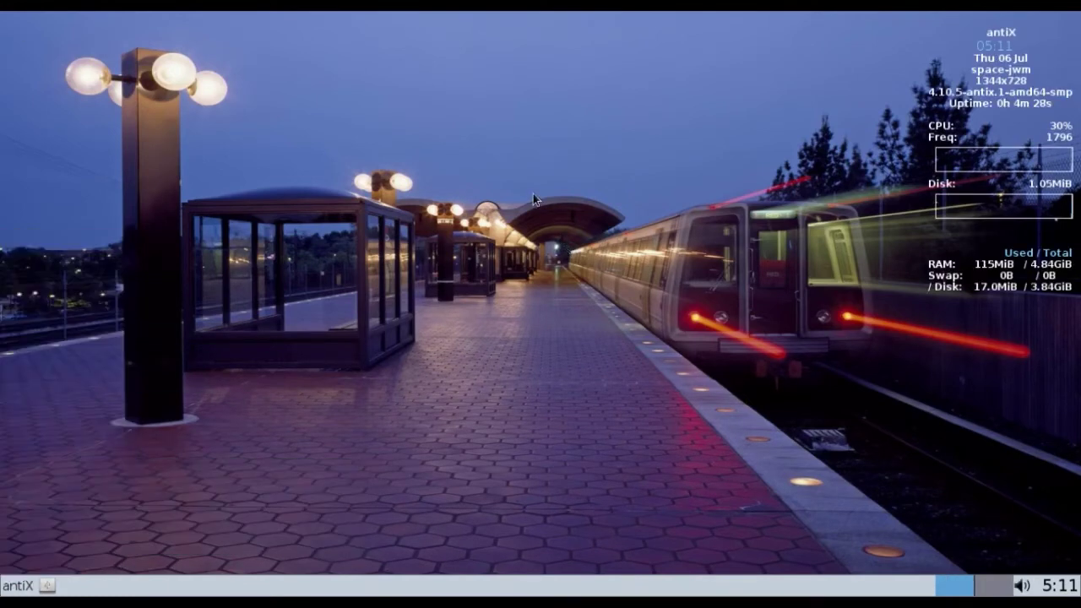
# - Turn off the Conky system monitor on the desktop
pyautogui.rightClick(533, 194)
pyautogui.moveTo(609, 369)
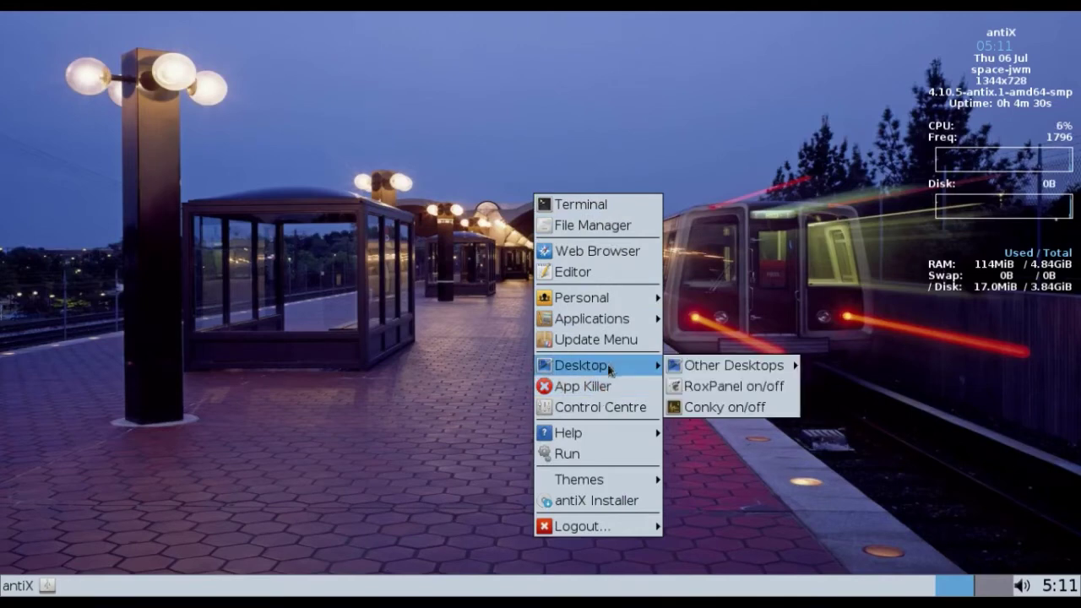
pyautogui.click(737, 406)
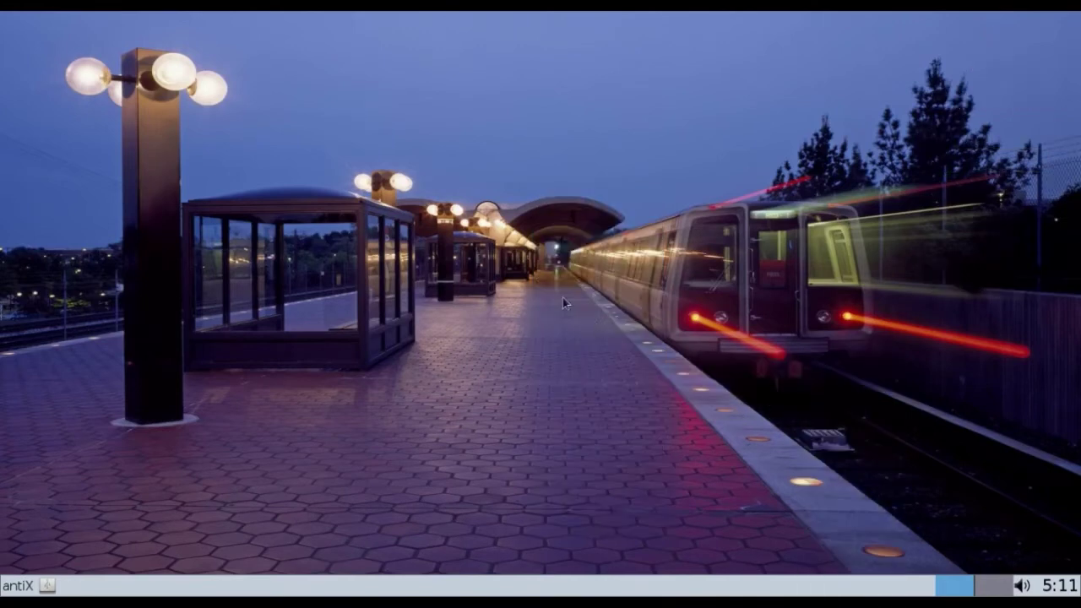
# - Switch the desktop session to Fluxbox
pyautogui.rightClick(446, 186)
pyautogui.moveTo(532, 360)
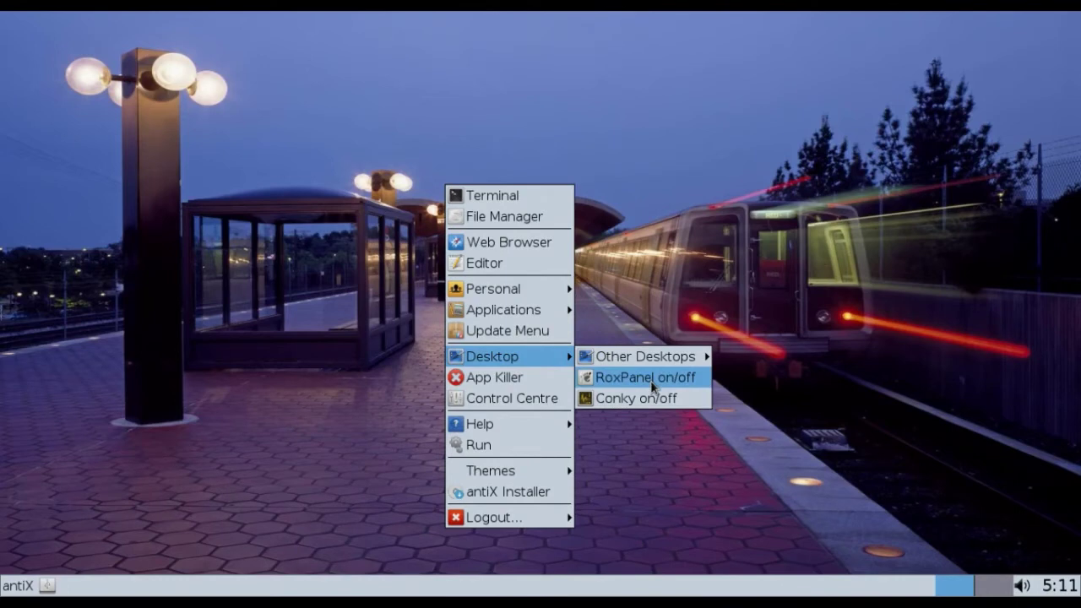
pyautogui.moveTo(668, 358)
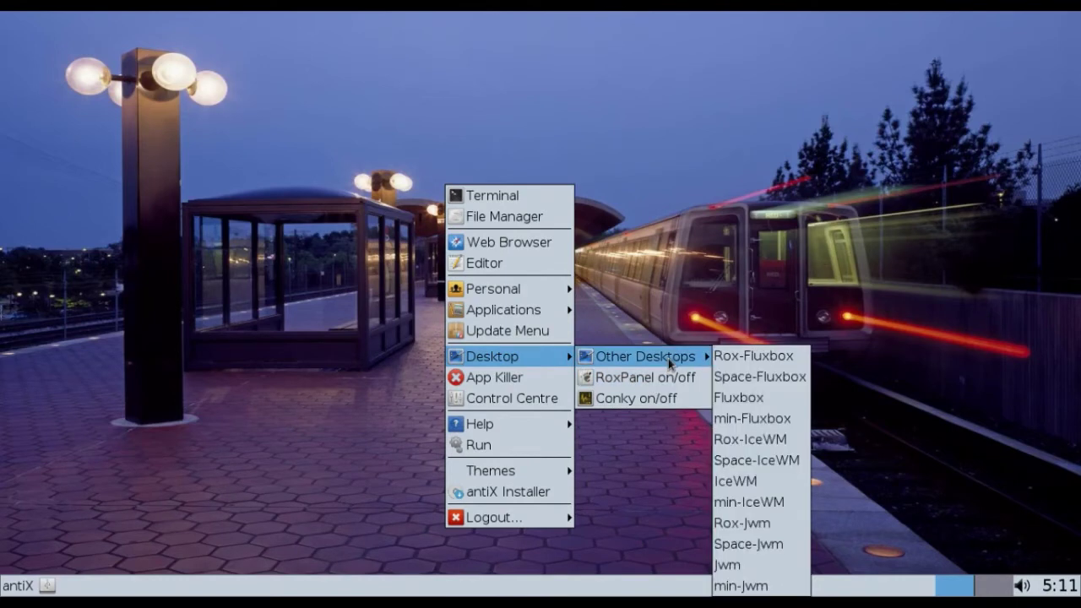
pyautogui.click(779, 407)
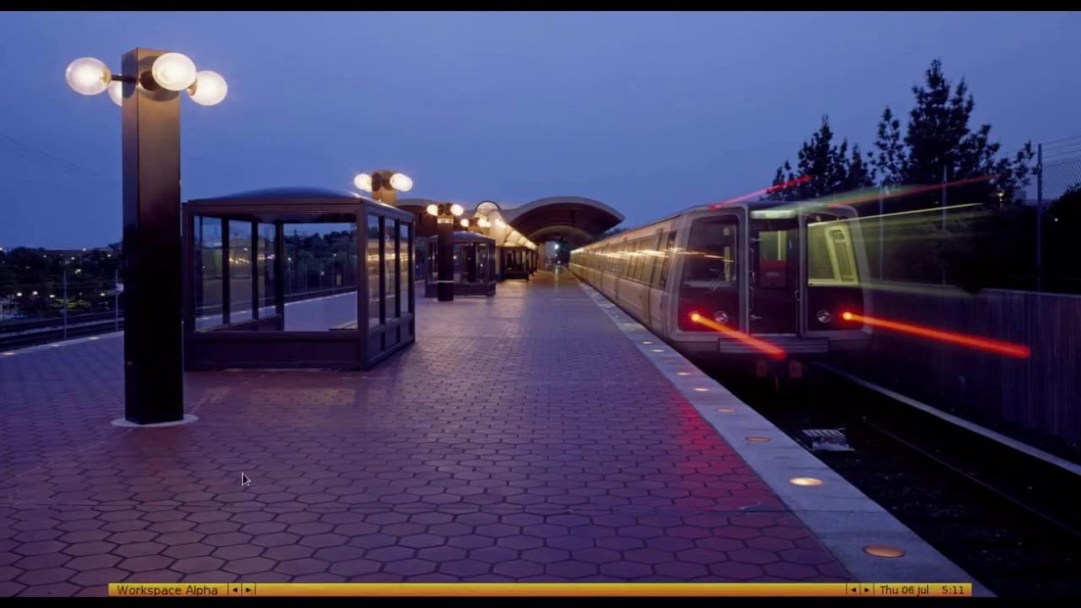
# - Open the antiX Control Centre in the Fluxbox session and bring up the picture selection for the desktop wallpaper
pyautogui.rightClick(362, 197)
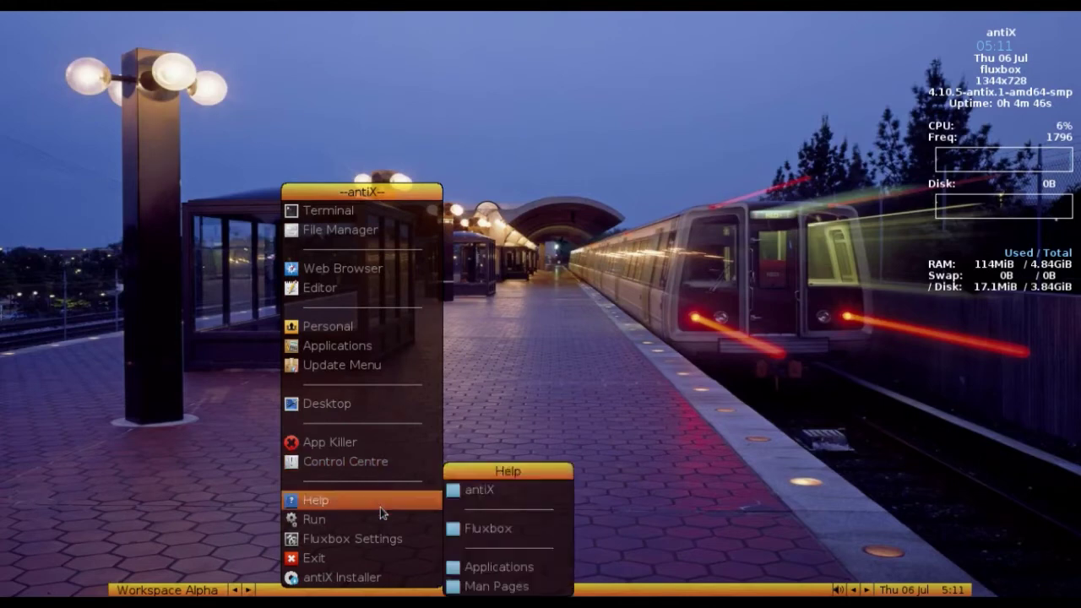
pyautogui.moveTo(385, 546)
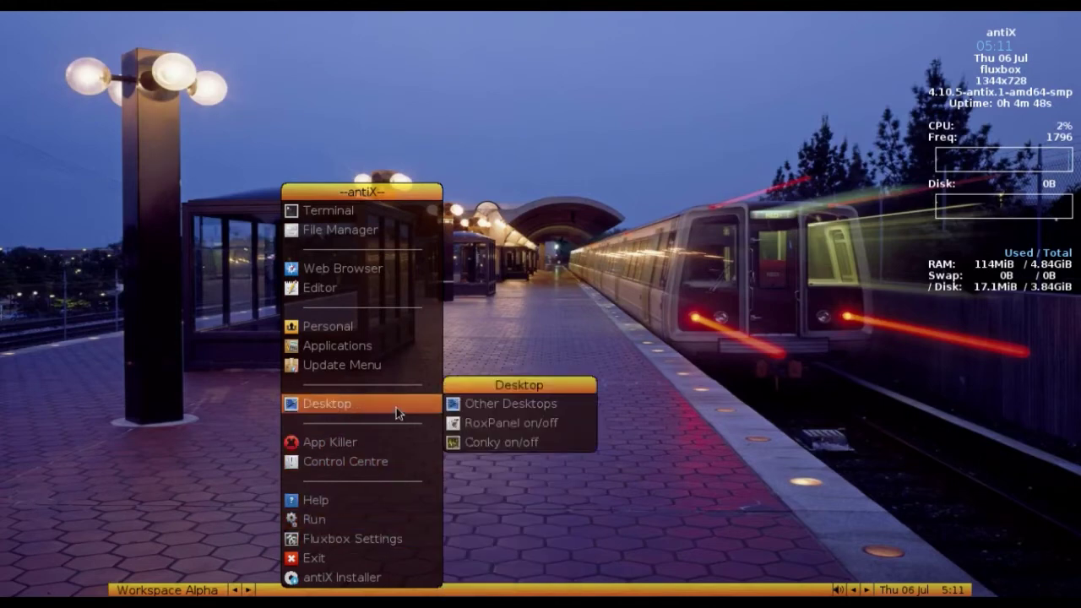
pyautogui.click(390, 469)
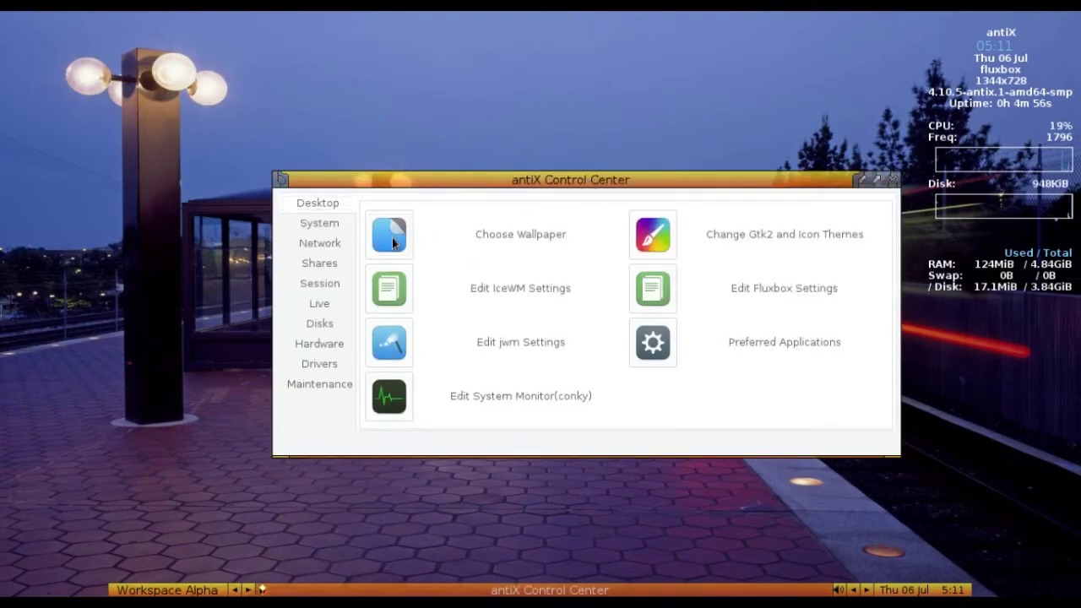
pyautogui.click(513, 237)
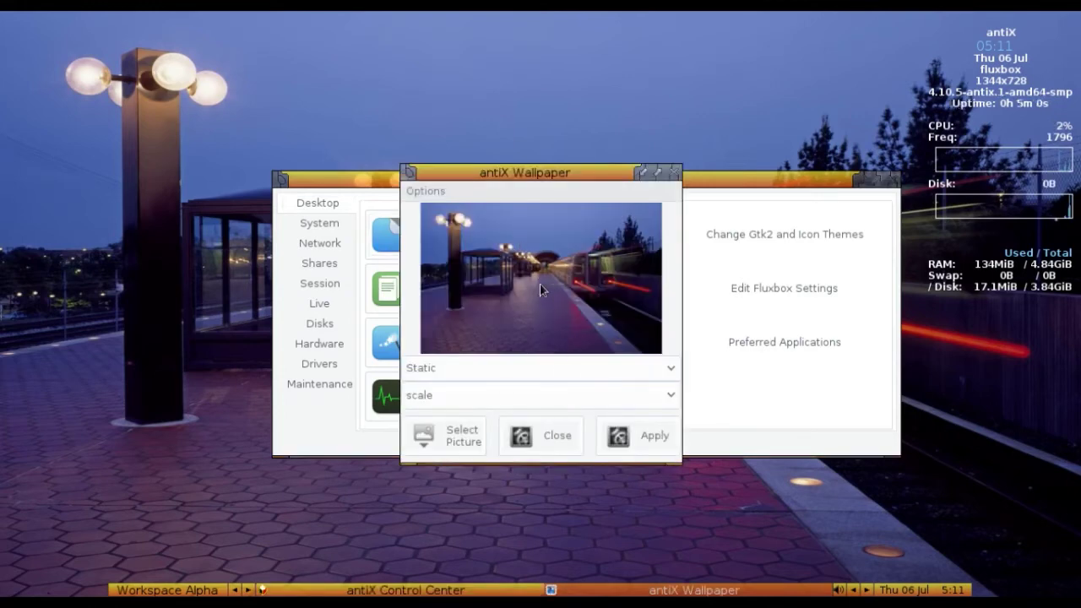
pyautogui.click(458, 436)
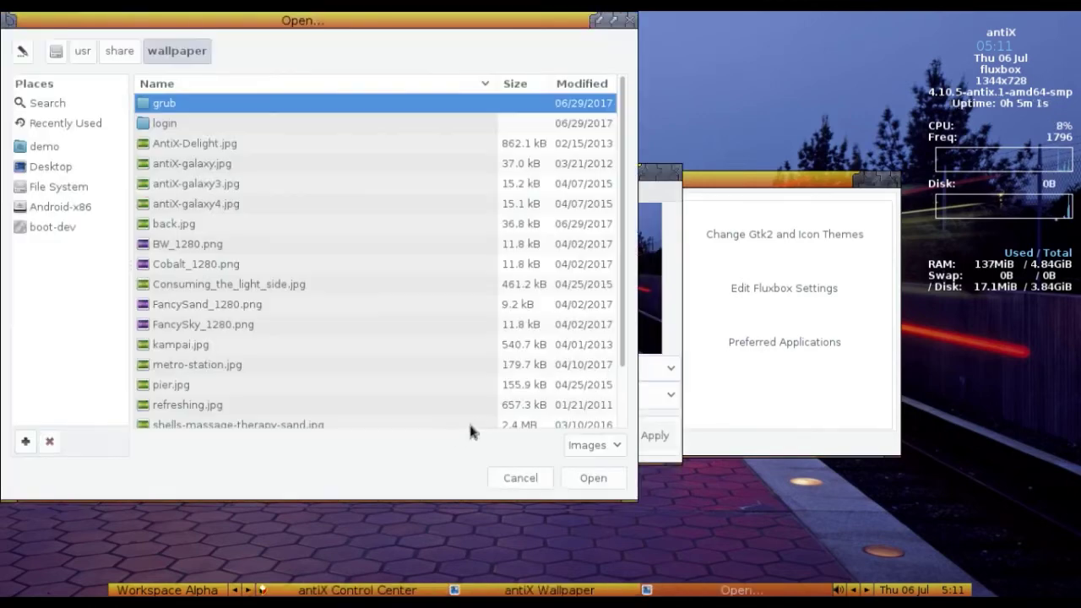
# - Preview the images in the wallpaper folder, such as antiX-galaxy.jpg, antiX-galaxy4.jpg, Cobalt_1280.png, FancySky_1280.png and metro-station.jpg
pyautogui.click(192, 150)
pyautogui.click(200, 167)
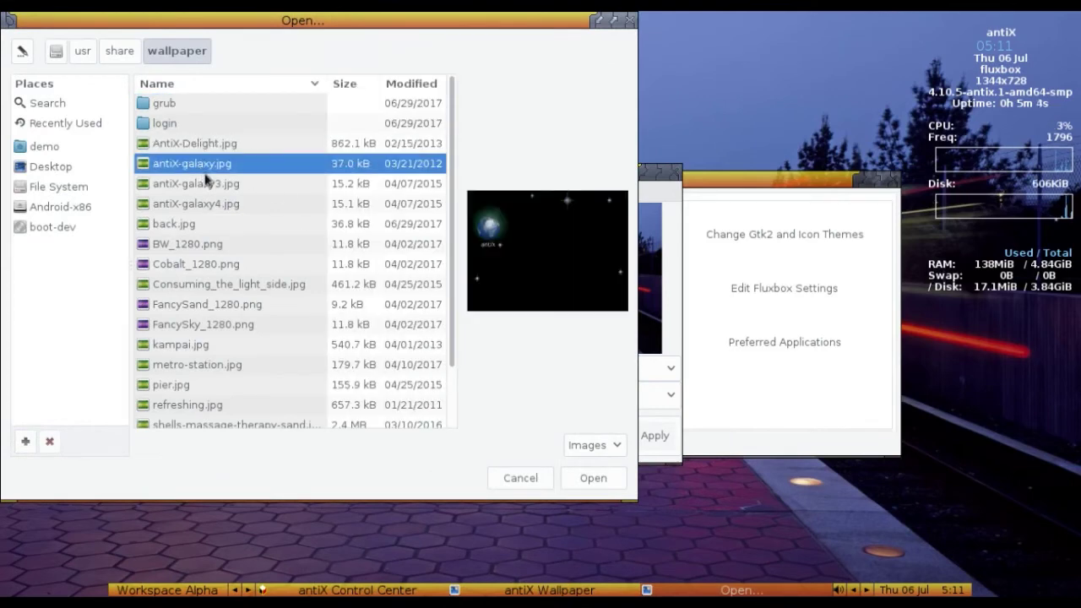
pyautogui.click(207, 184)
pyautogui.click(211, 211)
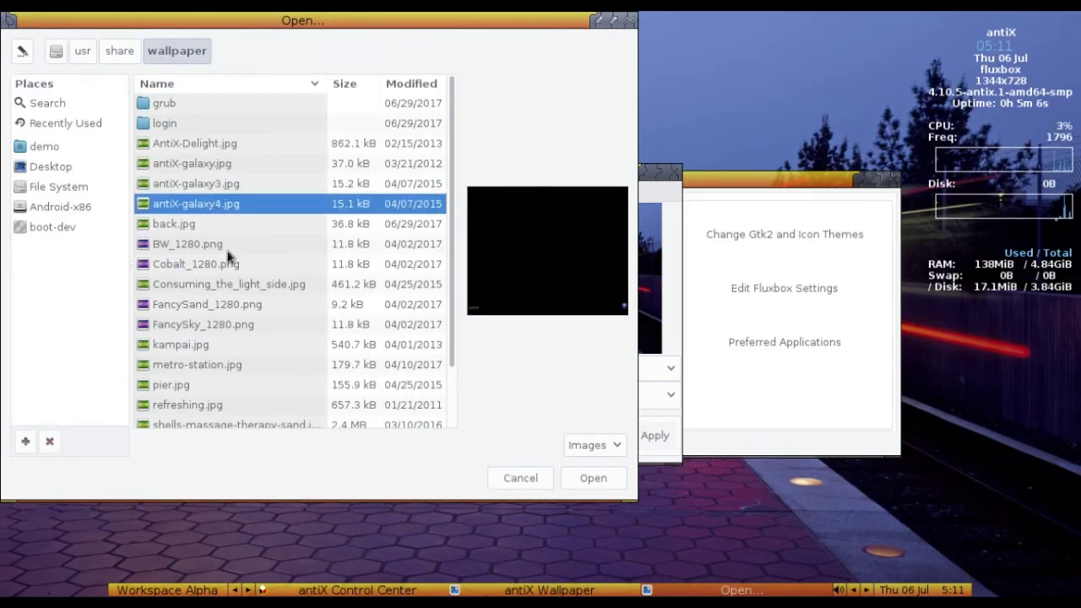
pyautogui.click(226, 252)
pyautogui.click(237, 282)
pyautogui.click(236, 263)
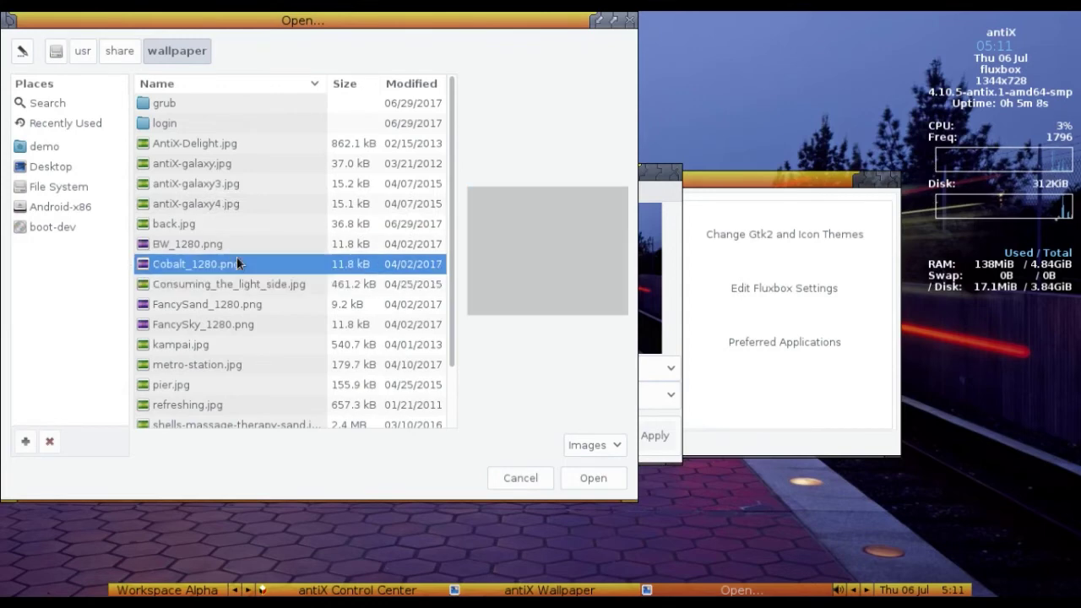
pyautogui.click(249, 304)
pyautogui.click(250, 326)
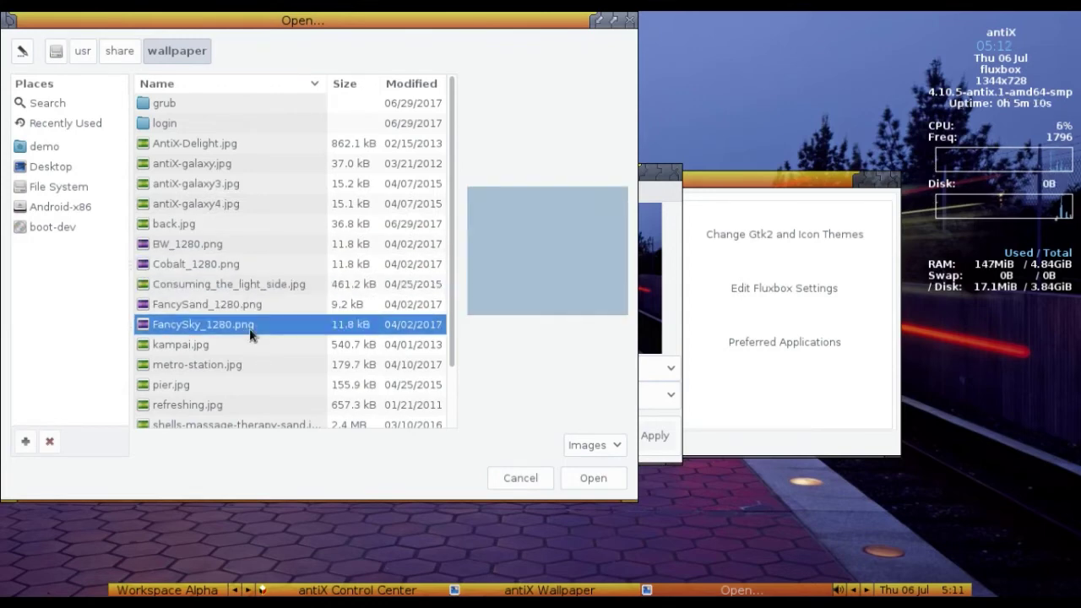
pyautogui.scroll(-2, 239, 295)
pyautogui.click(233, 279)
pyautogui.click(238, 296)
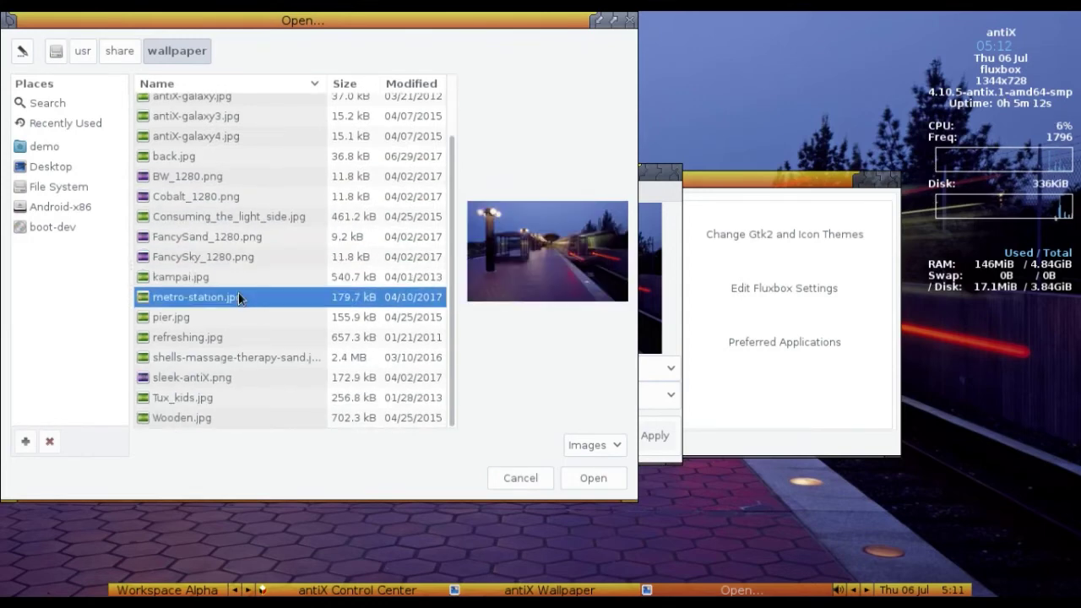
pyautogui.click(226, 217)
pyautogui.scroll(2, 226, 224)
# - Choose back.jpg from the wallpaper folder and apply it as the desktop wallpaper
pyautogui.click(226, 224)
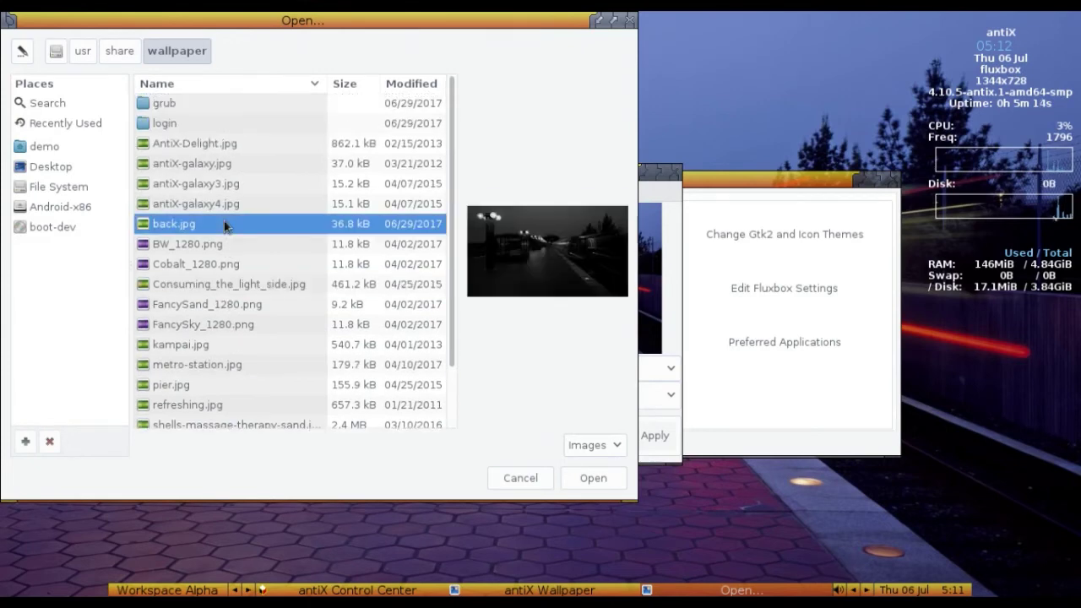
pyautogui.click(229, 204)
pyautogui.click(232, 224)
pyautogui.click(577, 478)
pyautogui.click(634, 442)
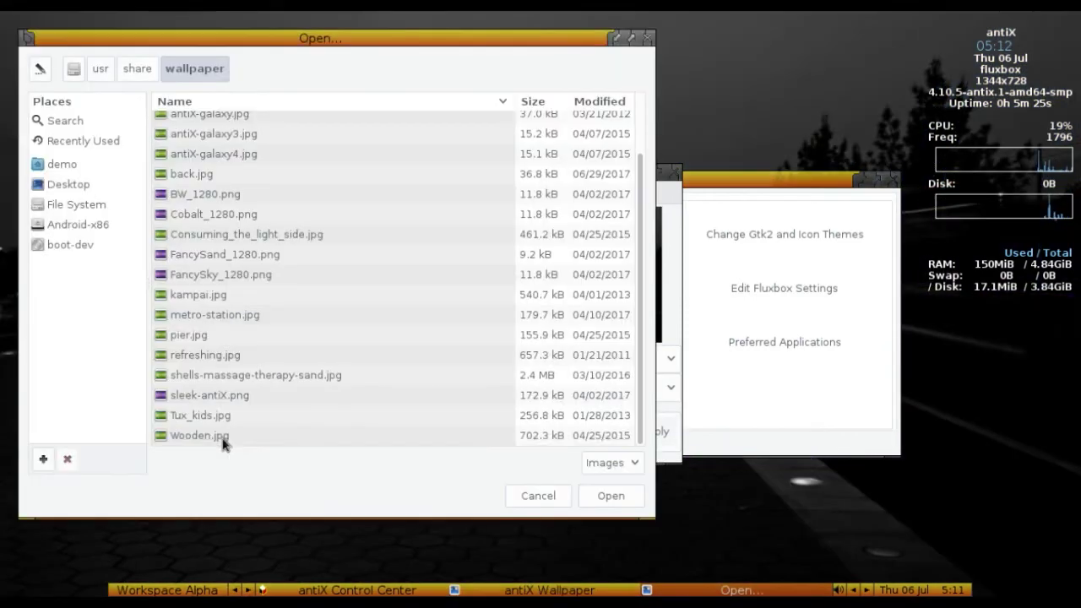
# - Preview further images from Wooden.jpg up to refreshing.jpg, apply refreshing.jpg as the wallpaper, and close the wallpaper tool
pyautogui.click(225, 437)
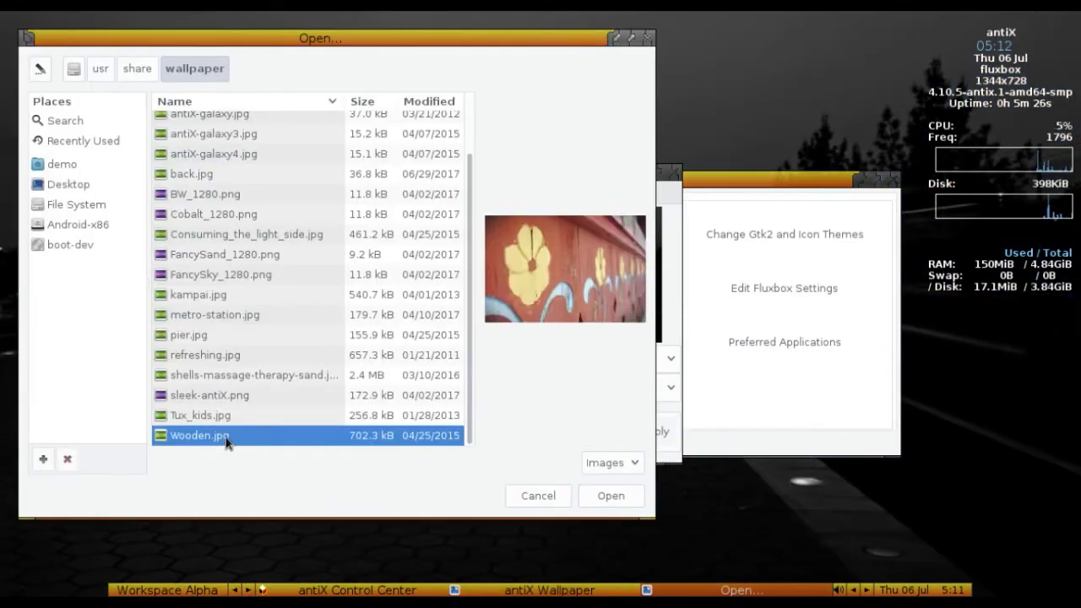
pyautogui.press('Up')
pyautogui.press('Up')
pyautogui.press('Up')
pyautogui.press('Up')
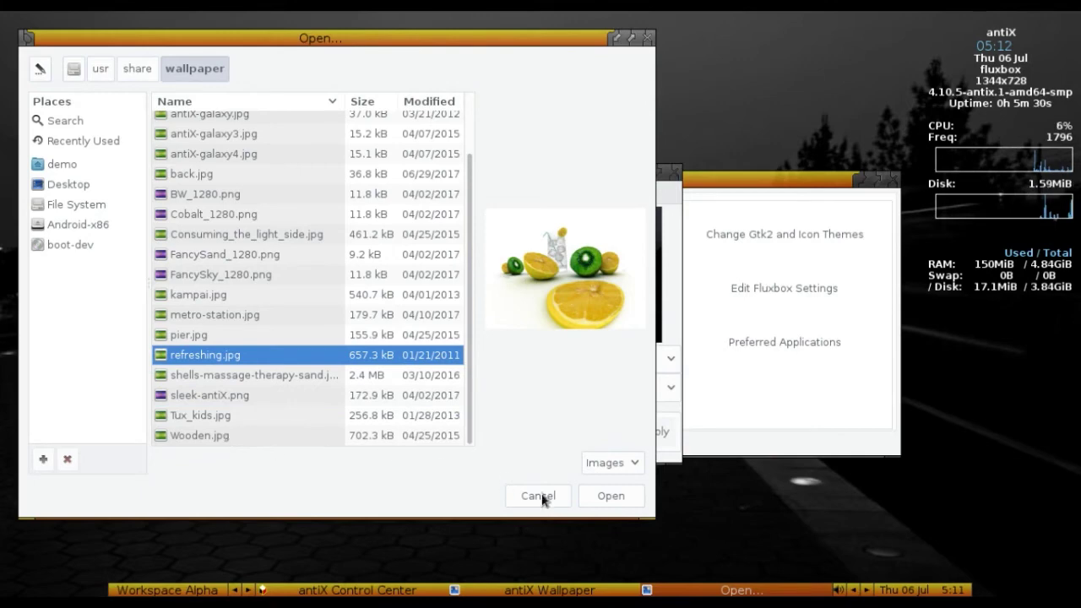
pyautogui.click(607, 507)
pyautogui.click(646, 442)
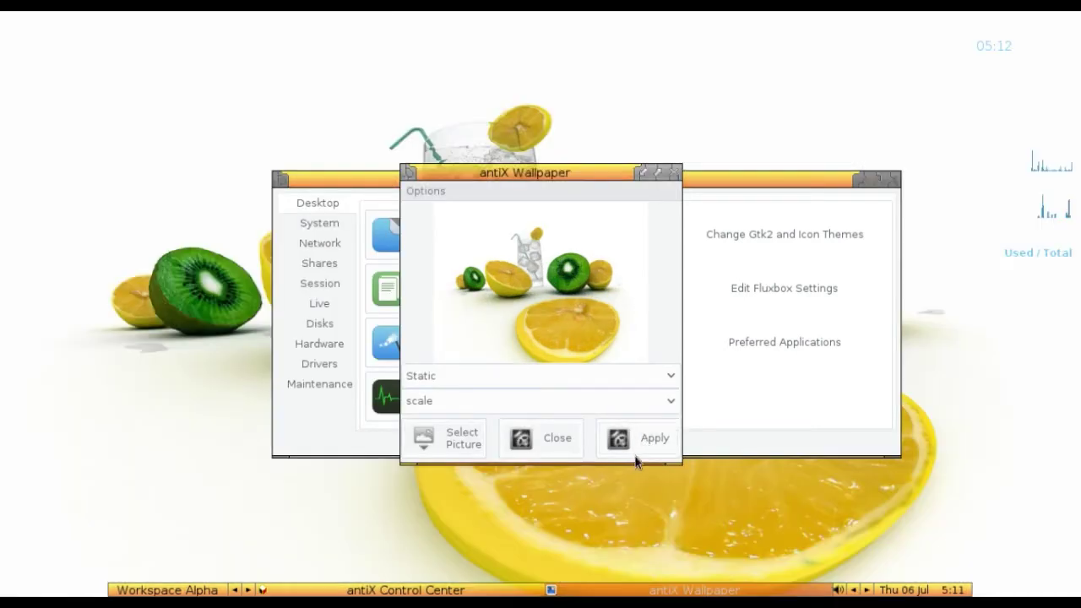
pyautogui.click(673, 173)
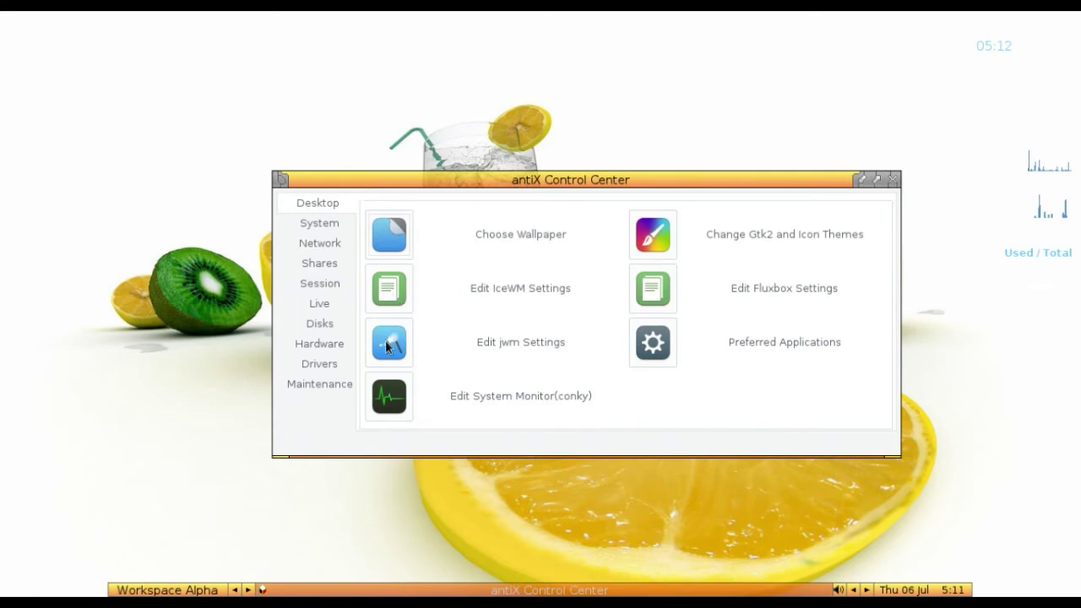
# - Open the Gtk2 and icon theme settings and preview widget styles such as Mist, Kiwi and Clearlooks-Phenix, ending on Arc
pyautogui.click(651, 245)
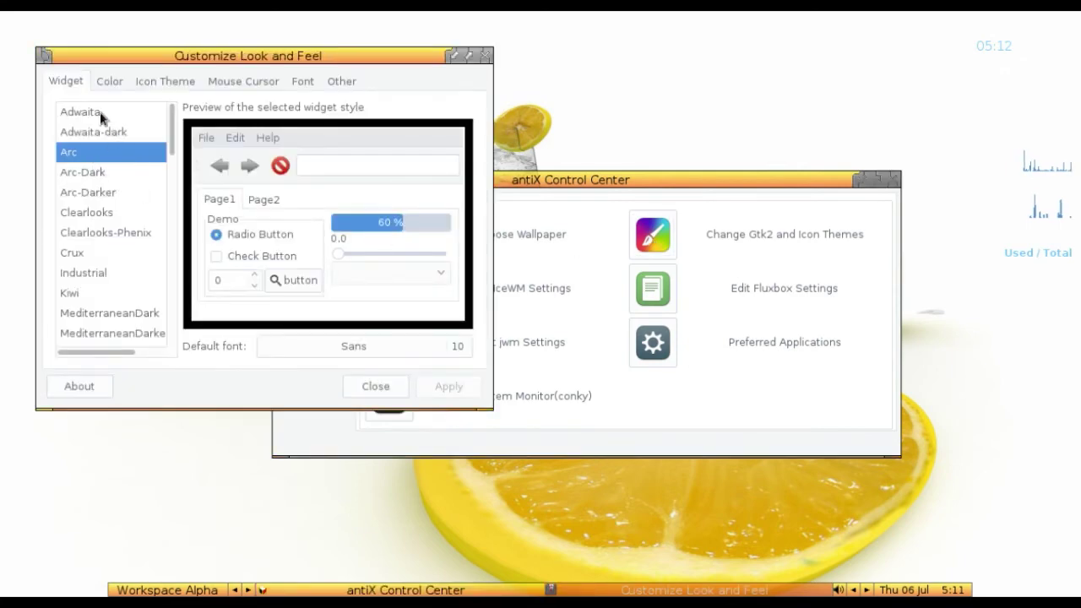
pyautogui.scroll(-10, 115, 294)
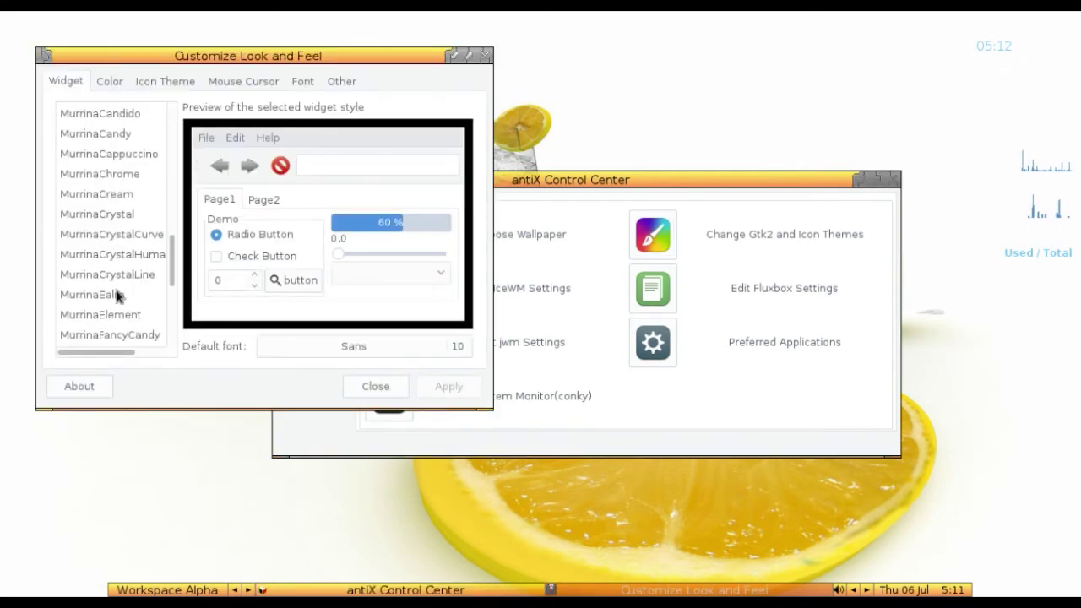
pyautogui.scroll(2, 116, 287)
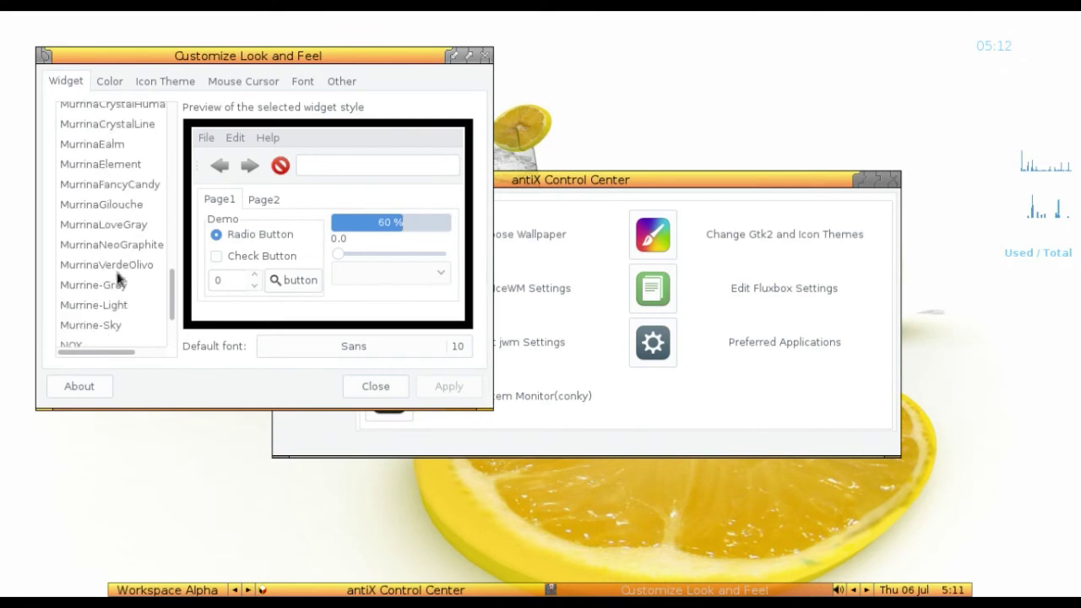
pyautogui.click(113, 226)
pyautogui.scroll(3, 112, 235)
pyautogui.click(111, 221)
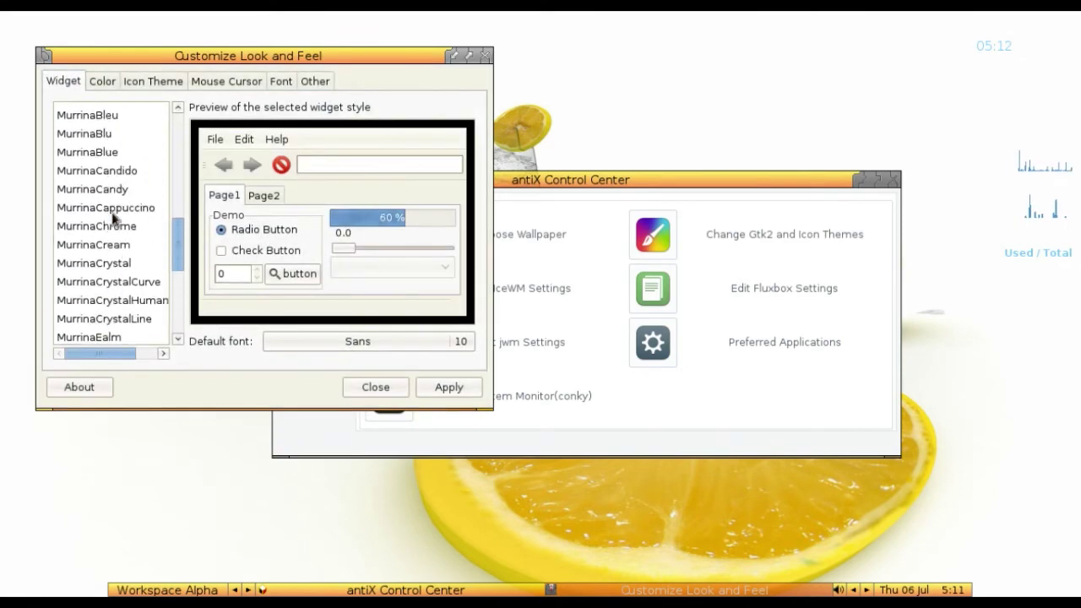
pyautogui.scroll(3, 112, 215)
pyautogui.click(111, 218)
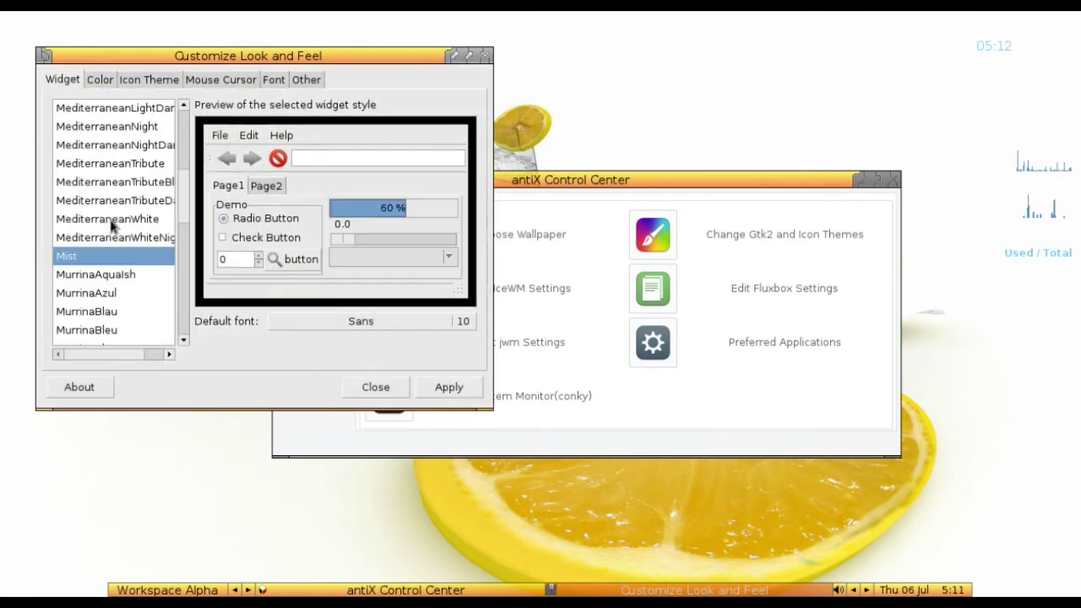
pyautogui.click(112, 233)
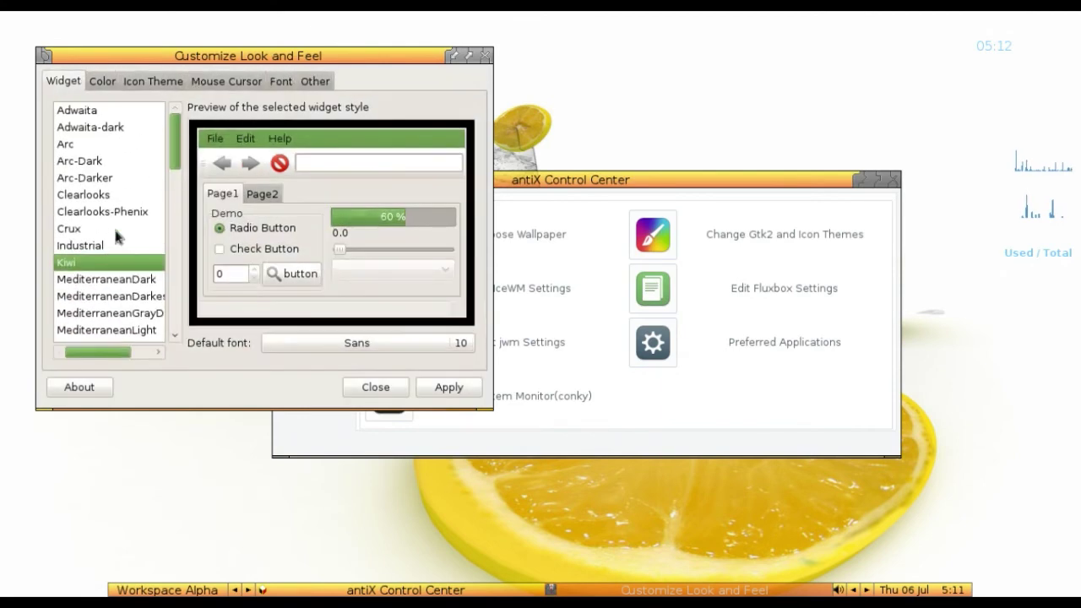
pyautogui.click(117, 230)
pyautogui.click(121, 216)
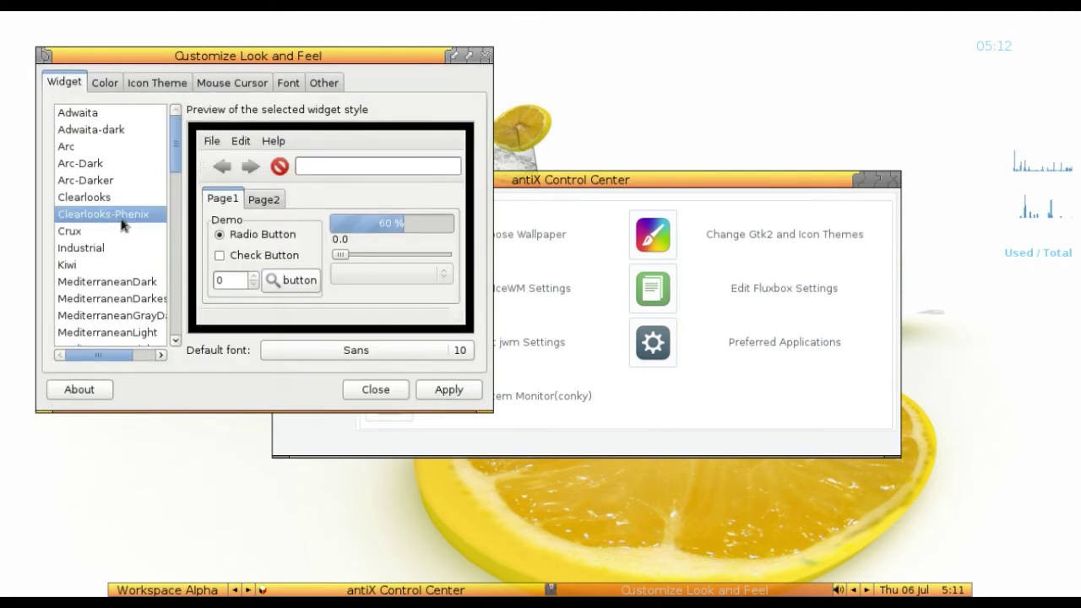
pyautogui.click(106, 150)
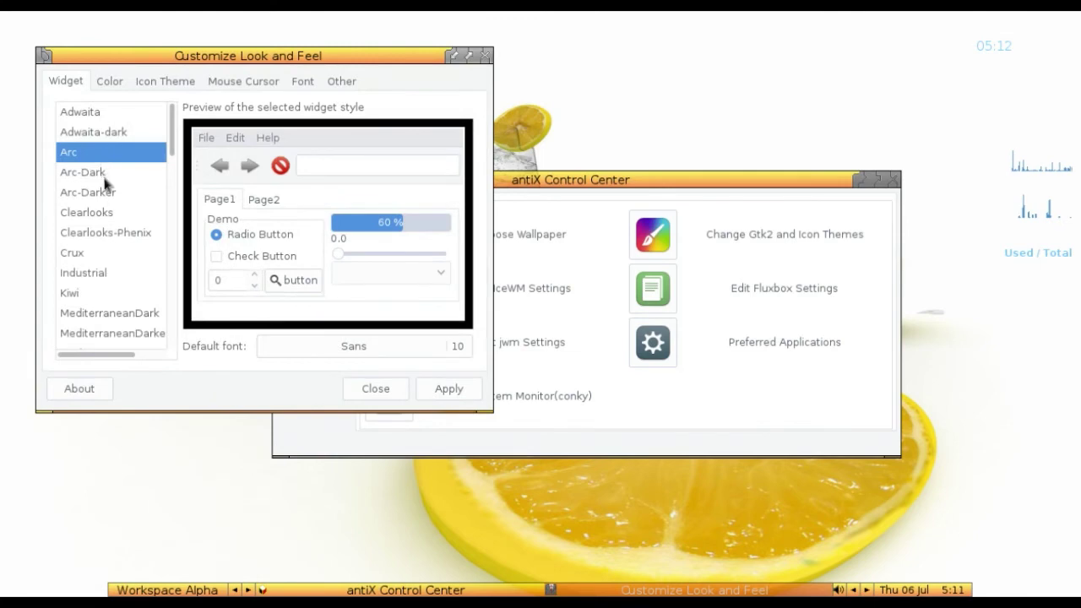
pyautogui.click(112, 190)
pyautogui.click(106, 148)
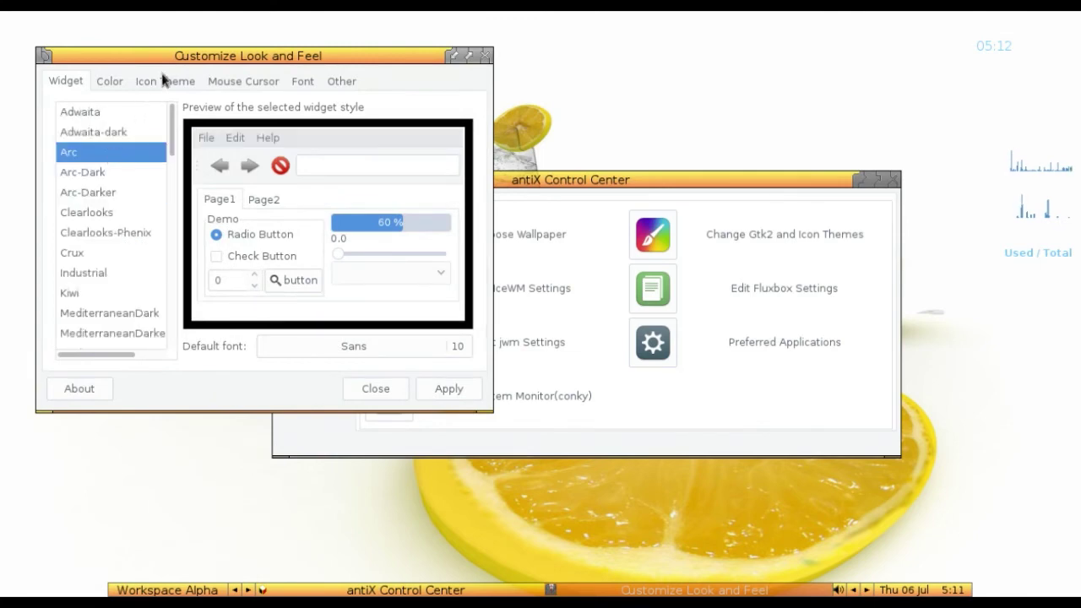
# - Preview the ROX, elementary Xubuntu dark, Adwaita and 042 icon themes, then apply the selection and leave the theme settings
pyautogui.click(113, 85)
pyautogui.click(139, 84)
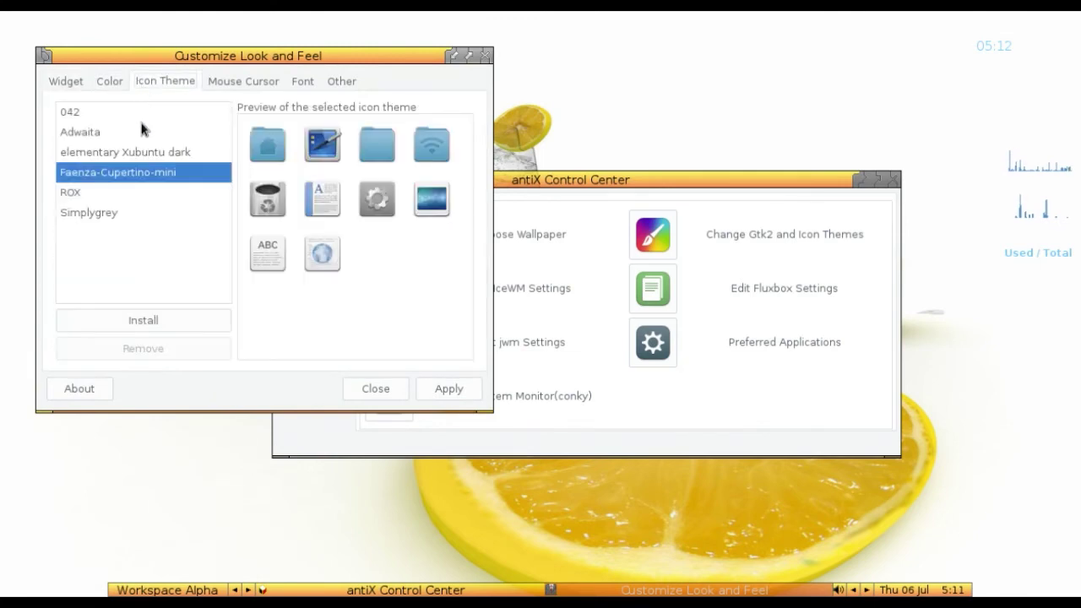
pyautogui.click(120, 194)
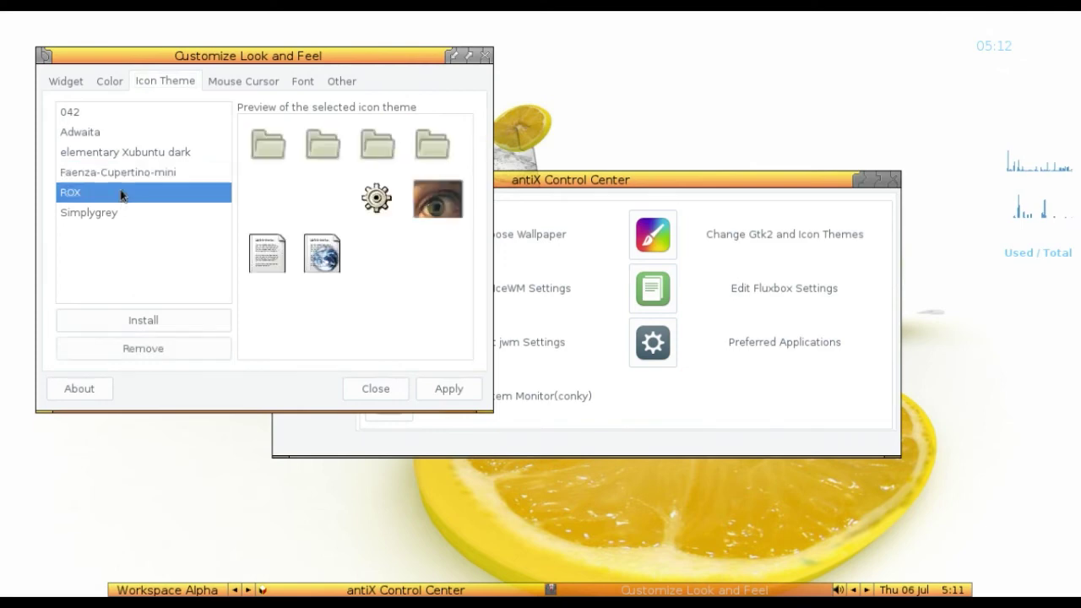
pyautogui.click(128, 154)
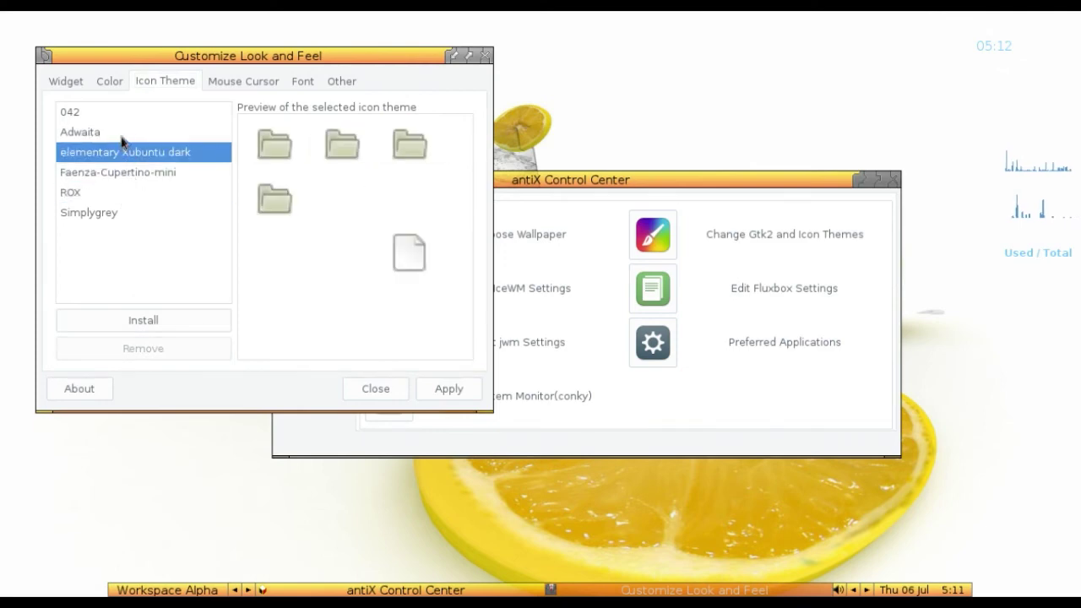
pyautogui.click(121, 133)
pyautogui.click(112, 112)
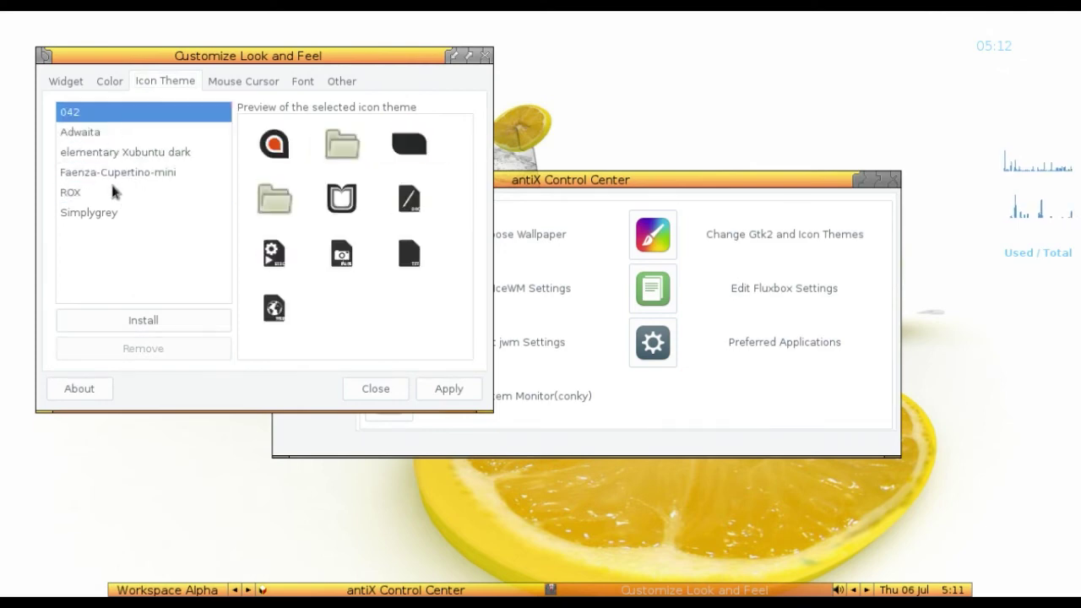
pyautogui.click(430, 391)
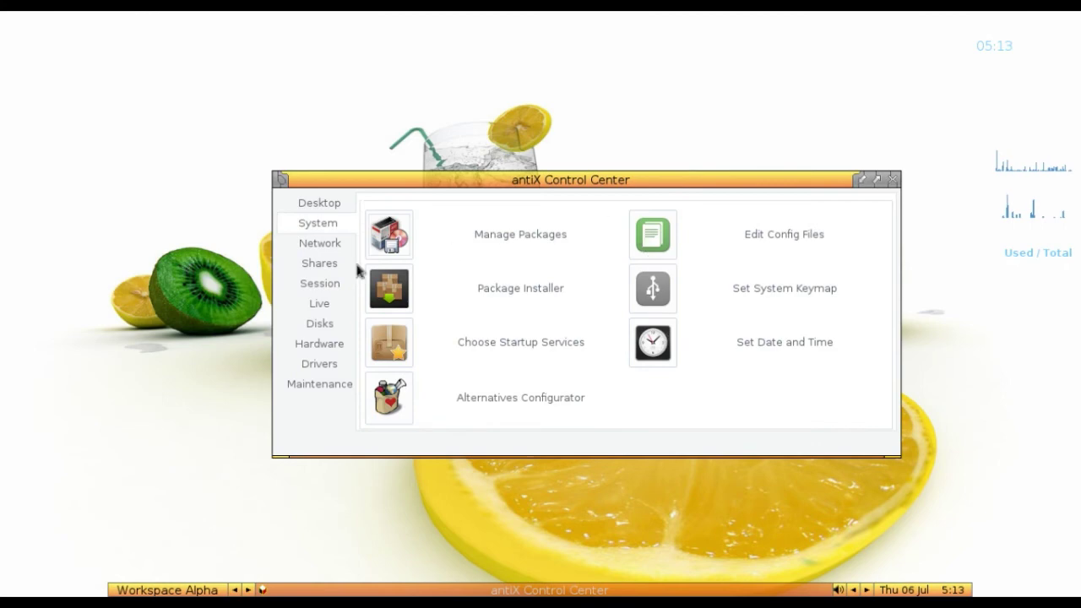
# - Review the Network, Shares and Session categories of the Control Centre, opening the Wicd wireless connection tool from Network
pyautogui.click(306, 244)
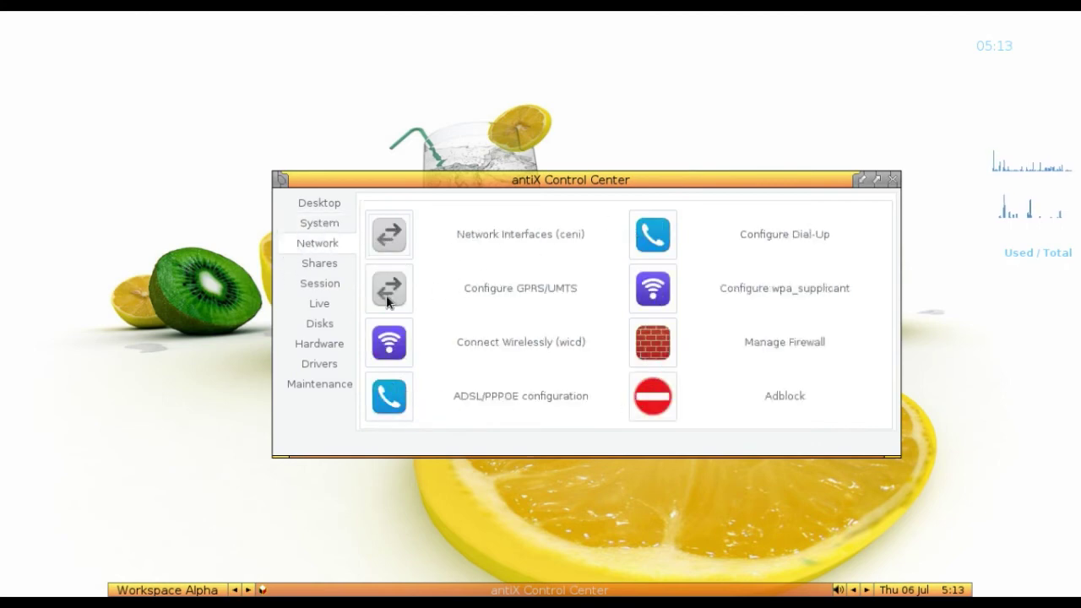
pyautogui.click(330, 267)
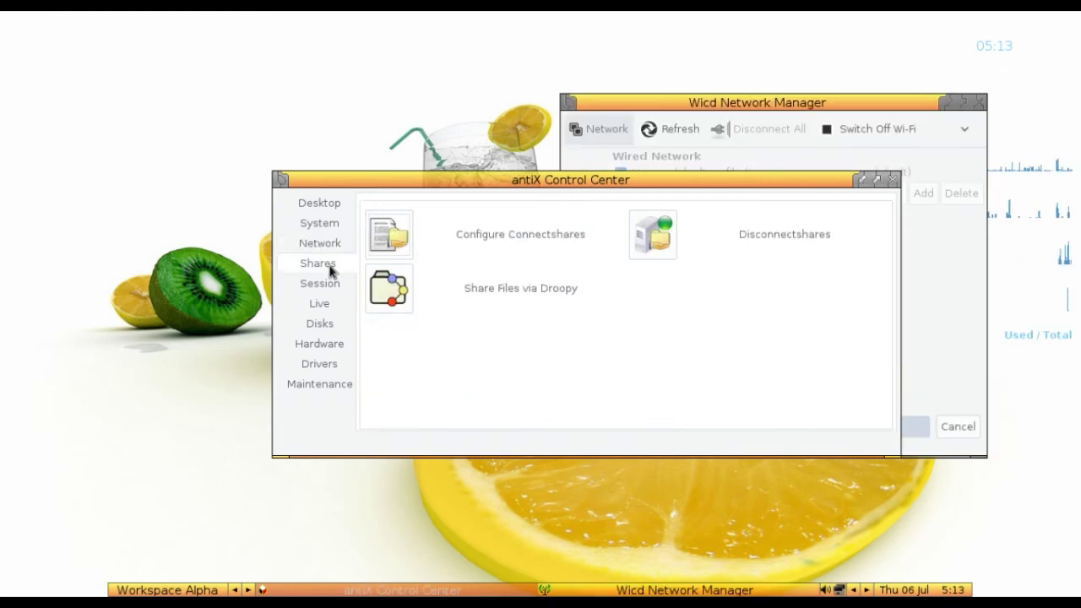
pyautogui.click(330, 285)
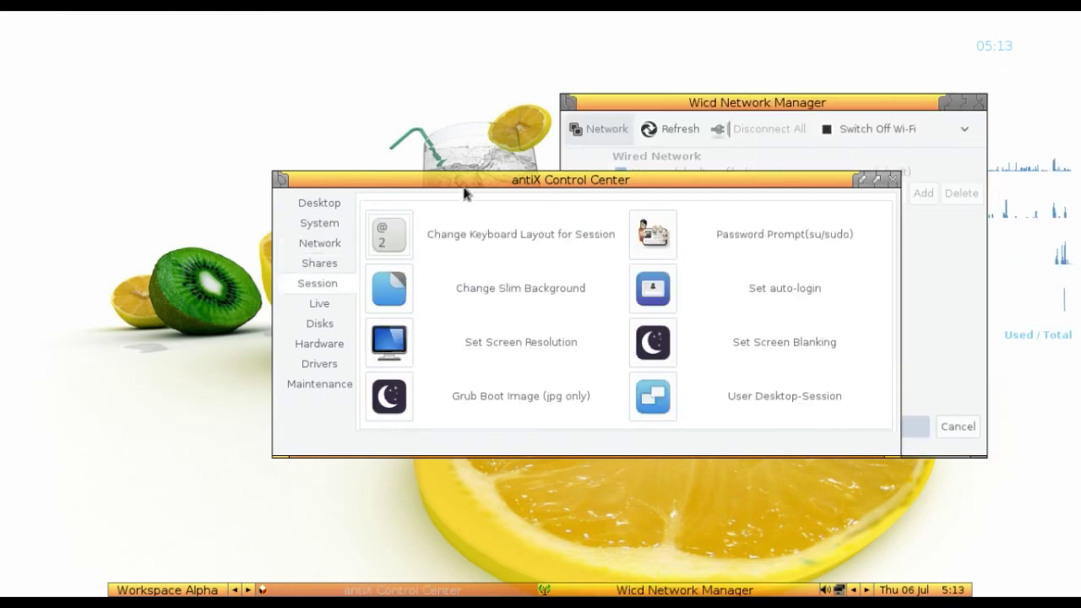
pyautogui.moveTo(463, 189); pyautogui.dragTo(485, 176)
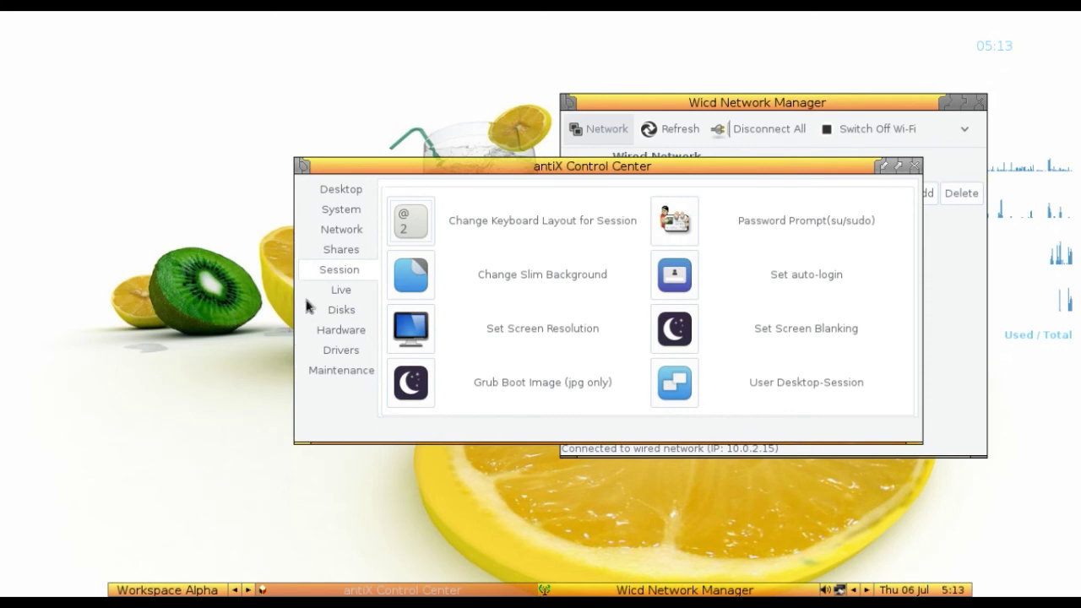
# - Look through the Live, Disks, Hardware, Drivers and Maintenance categories of the Control Centre
pyautogui.click(336, 293)
pyautogui.click(341, 311)
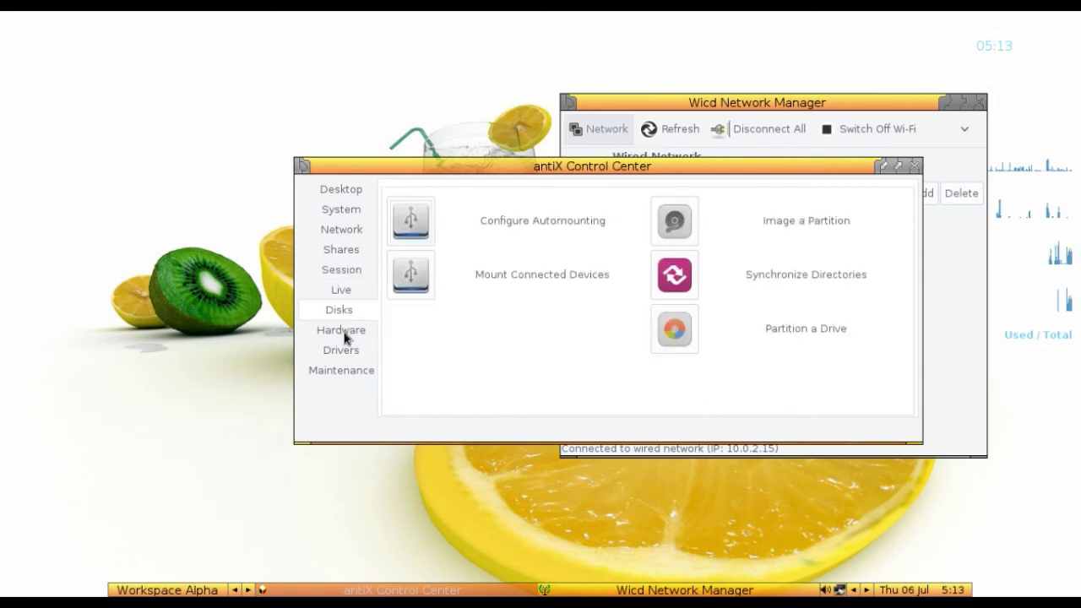
pyautogui.click(345, 334)
pyautogui.click(347, 356)
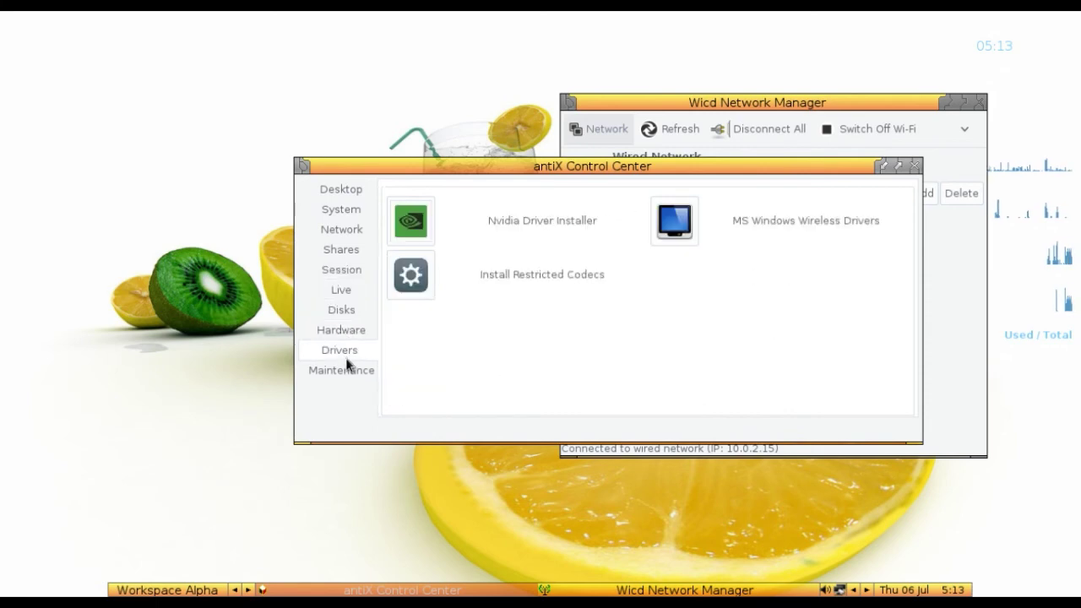
pyautogui.click(346, 365)
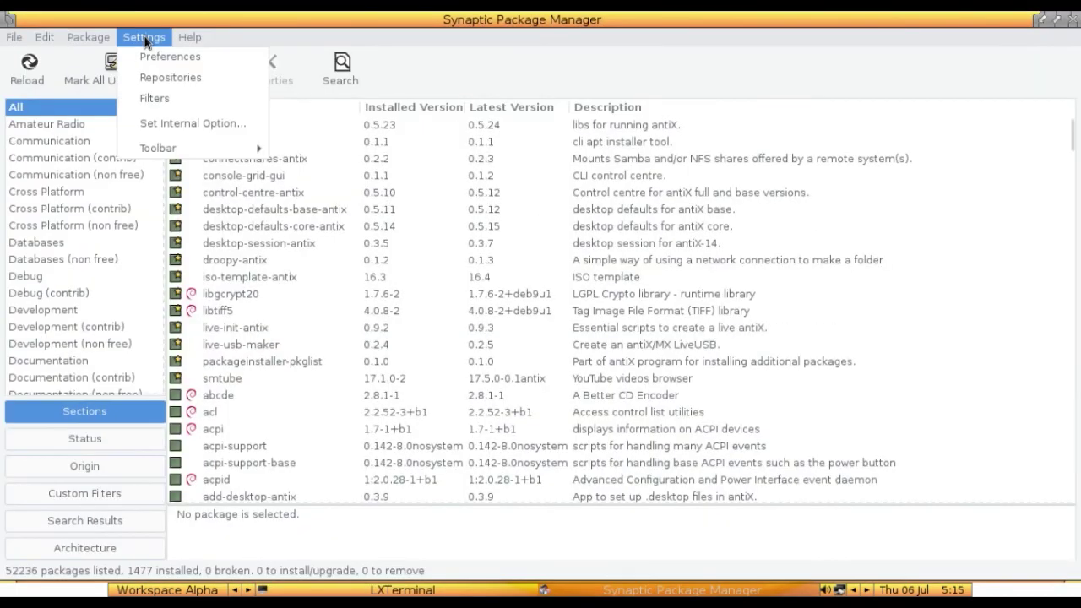
# - Open the repository settings in Synaptic Package Manager
pyautogui.click(173, 77)
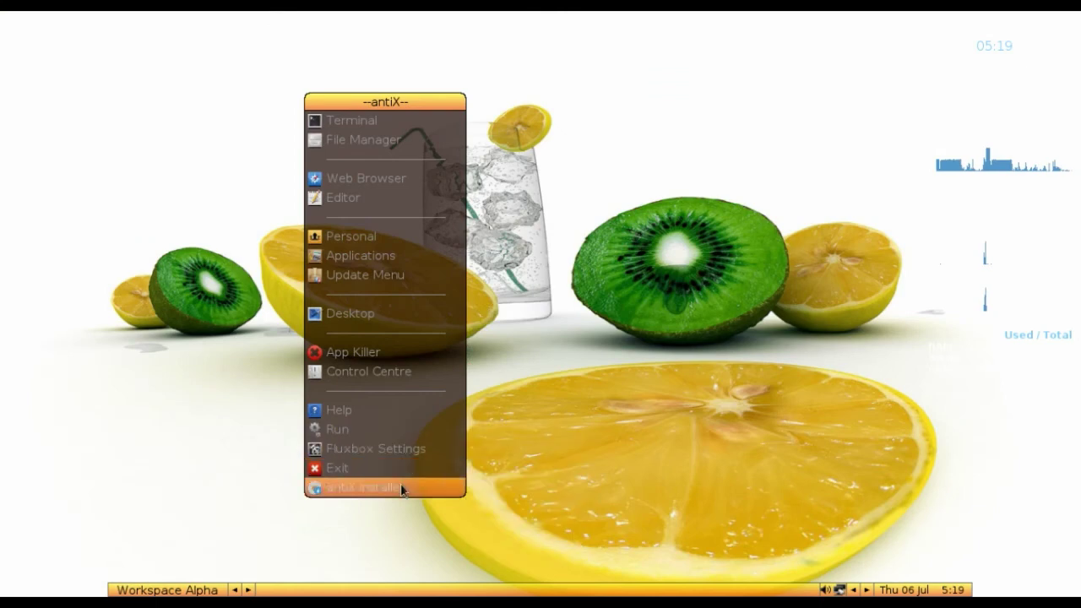
# - Launch the antiX installer and continue past the antixsources introduction to the Debian and antiX repository choice
pyautogui.click(404, 489)
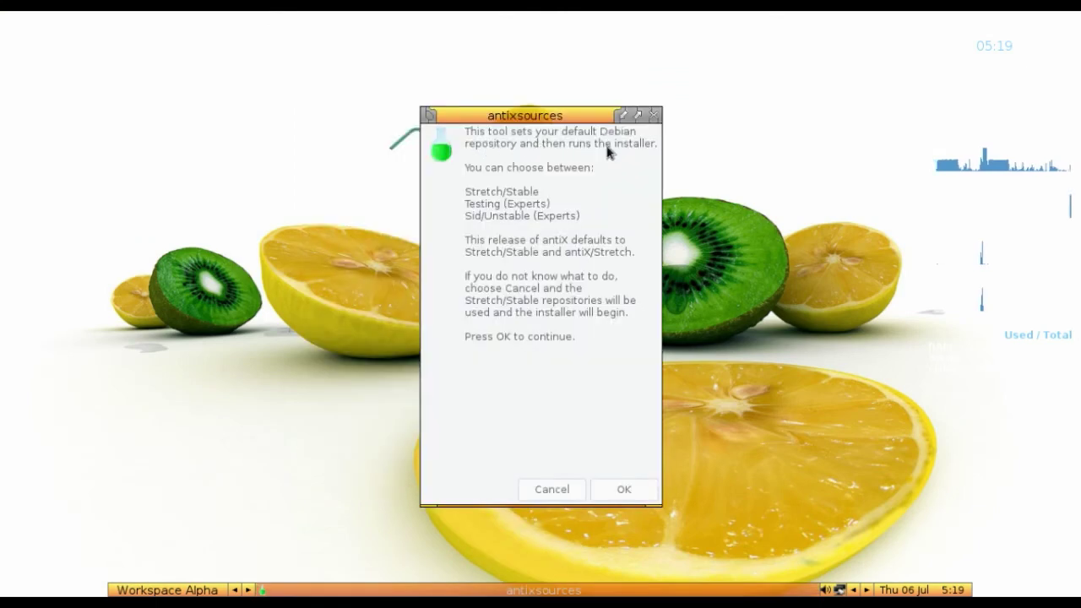
pyautogui.click(623, 489)
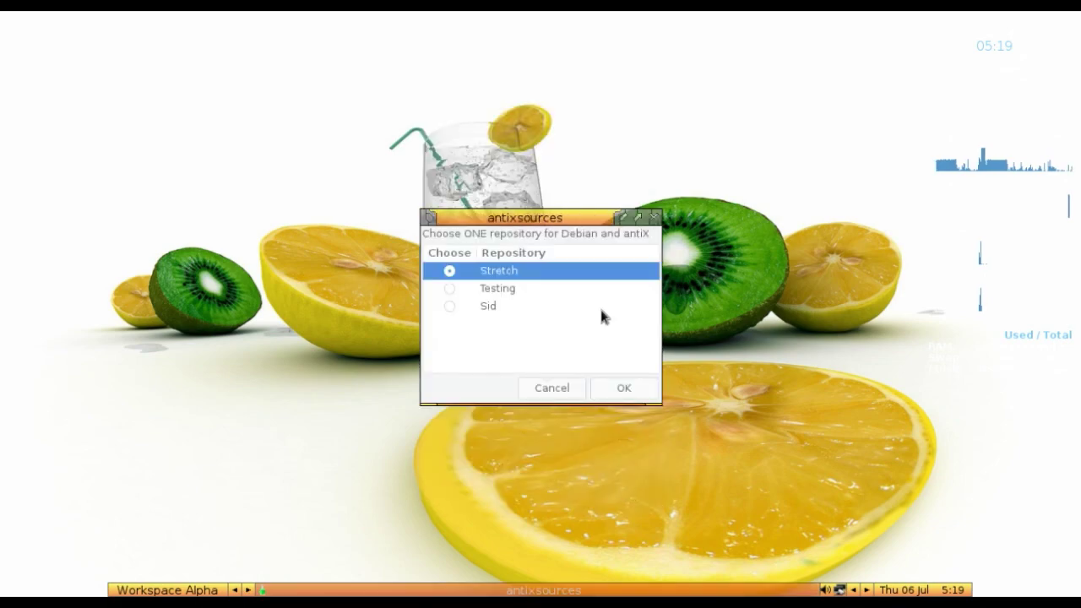